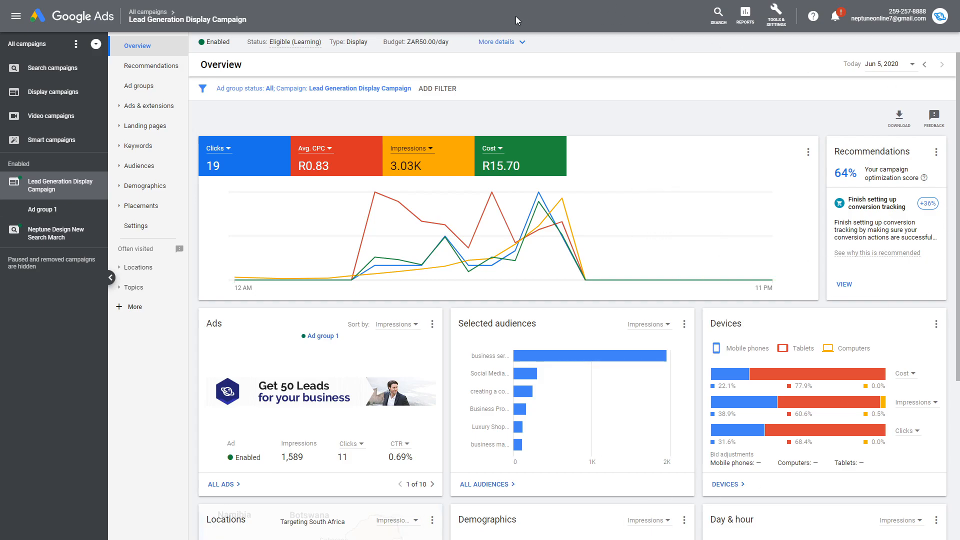
- Open the ads list of the Lead Generation Display Campaign and examine each image ad's size and impressions
{"action": "mouse_move", "coordinate": [409, 207]}
{"action": "left_click", "coordinate": [129, 107]}
{"action": "left_click", "coordinate": [154, 128]}
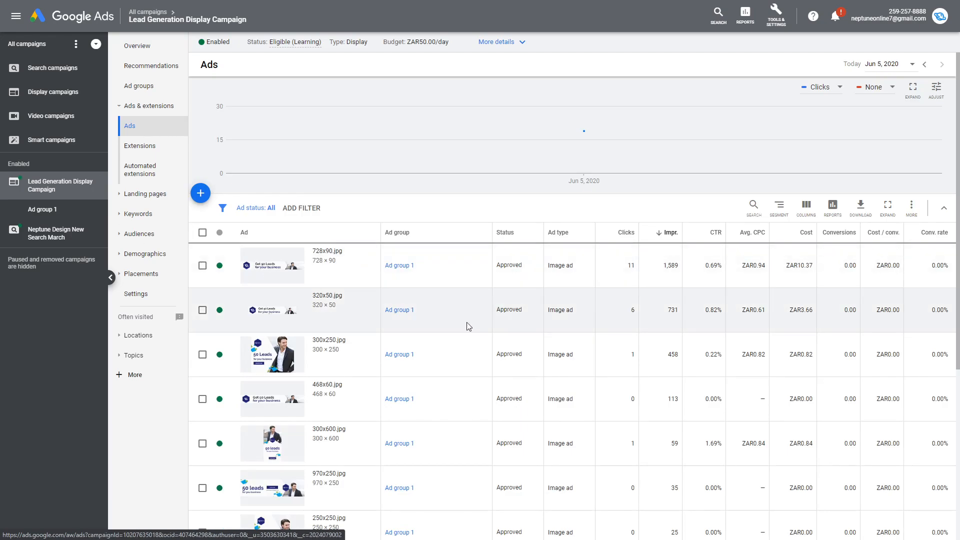
{"action": "scroll", "coordinate": [469, 326], "scroll_direction": "down", "scroll_amount": 1}
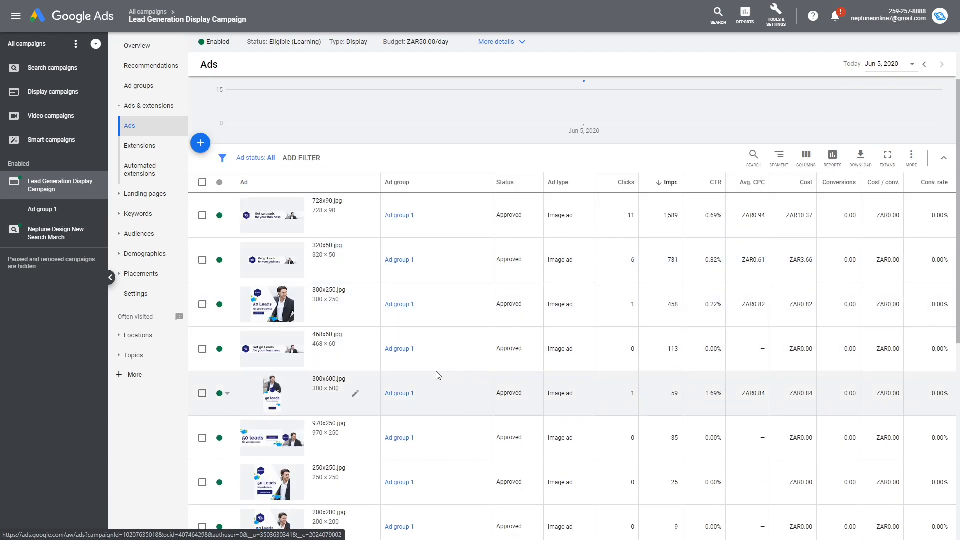
{"action": "scroll", "coordinate": [500, 375], "scroll_direction": "down", "scroll_amount": 1}
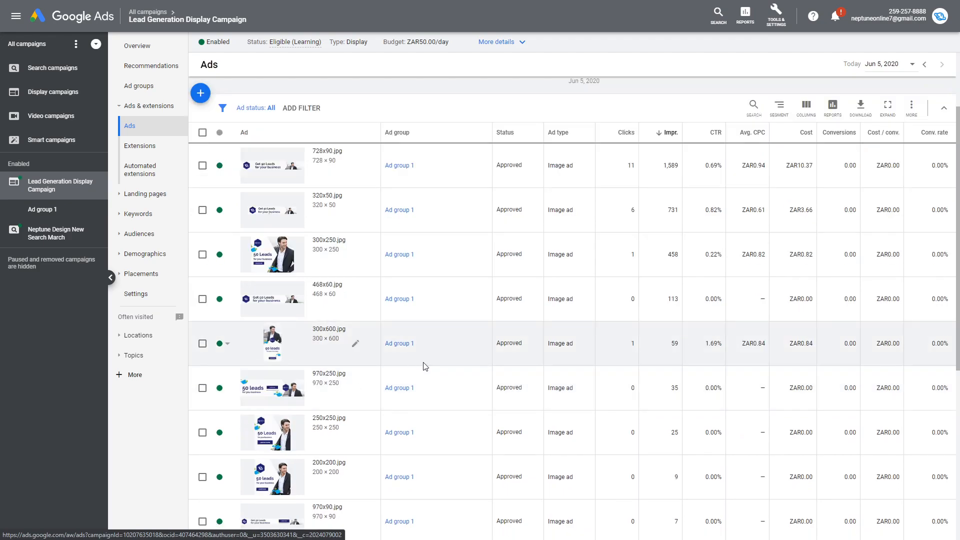
{"action": "scroll", "coordinate": [425, 366], "scroll_direction": "down", "scroll_amount": 4}
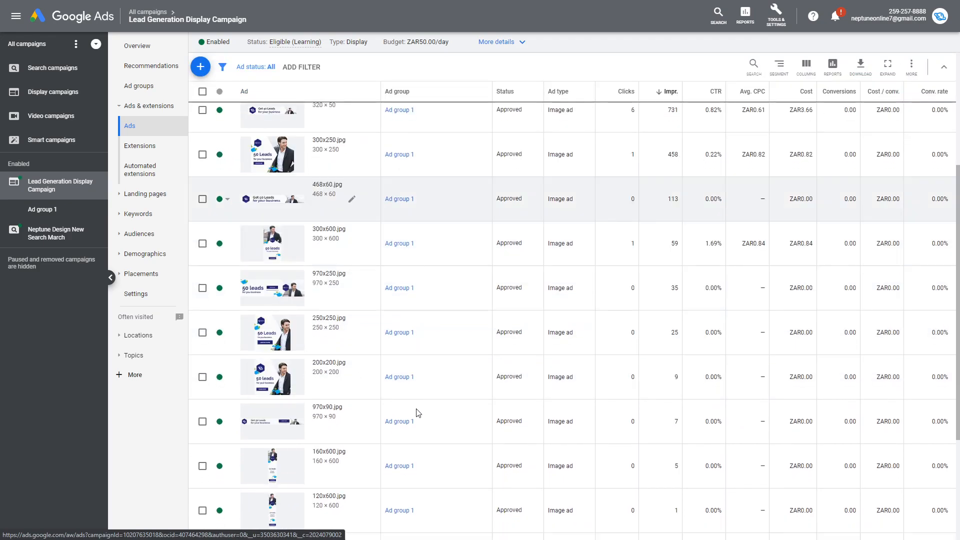
{"action": "scroll", "coordinate": [415, 395], "scroll_direction": "up", "scroll_amount": 6}
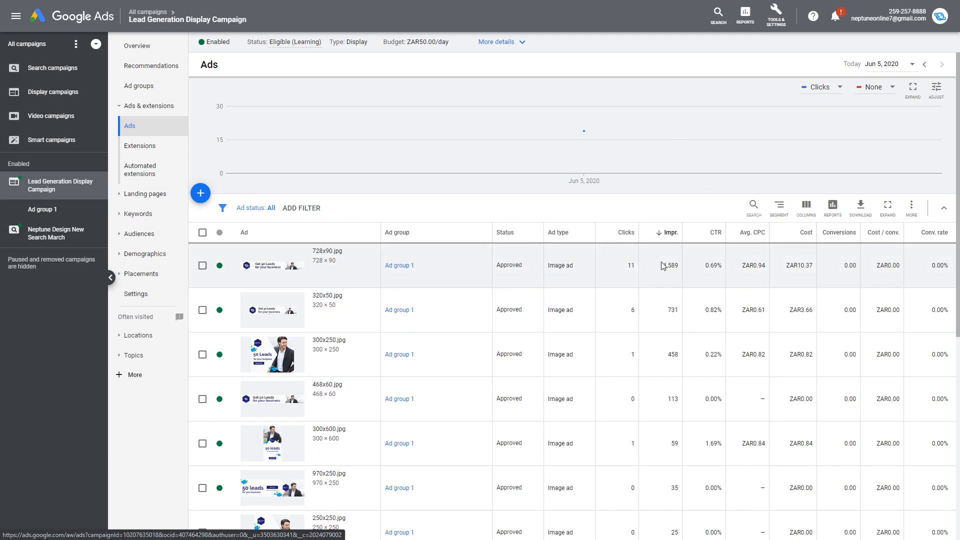
{"action": "mouse_move", "coordinate": [669, 240]}
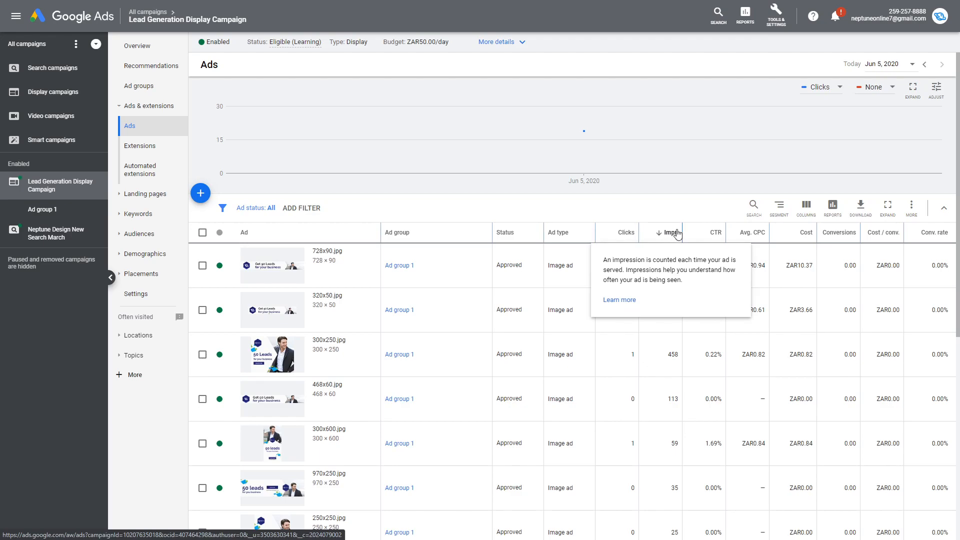
{"action": "left_click_drag", "start_coordinate": [683, 228], "coordinate": [661, 236]}
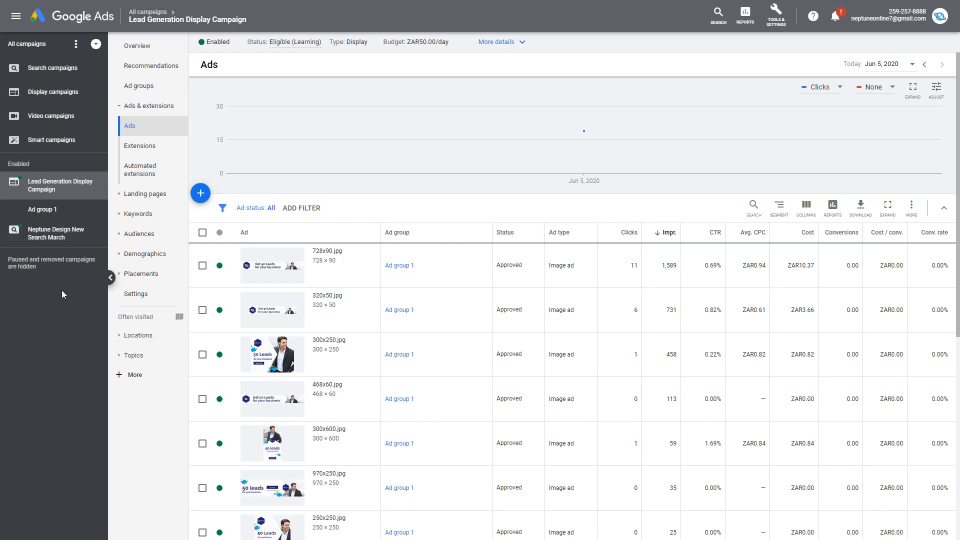
- Try Manual CPC as the bid strategy in the campaign's bidding settings and toggle the Enhanced CPC option
{"action": "left_click", "coordinate": [140, 298]}
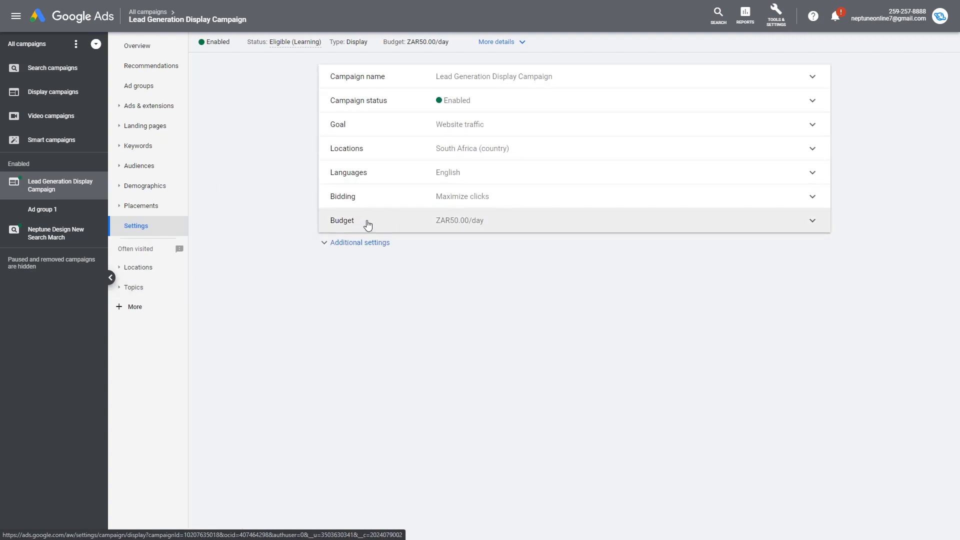
{"action": "left_click", "coordinate": [361, 205]}
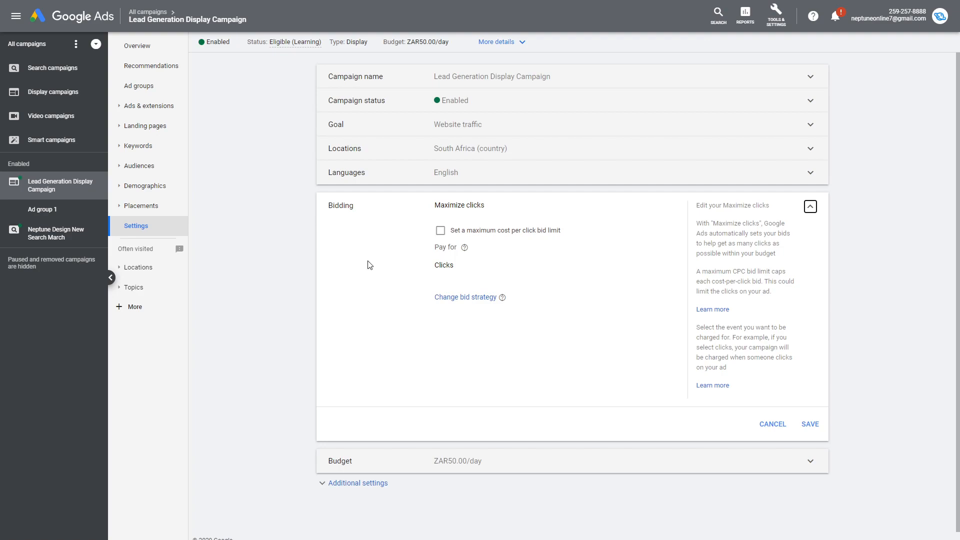
{"action": "left_click", "coordinate": [468, 300]}
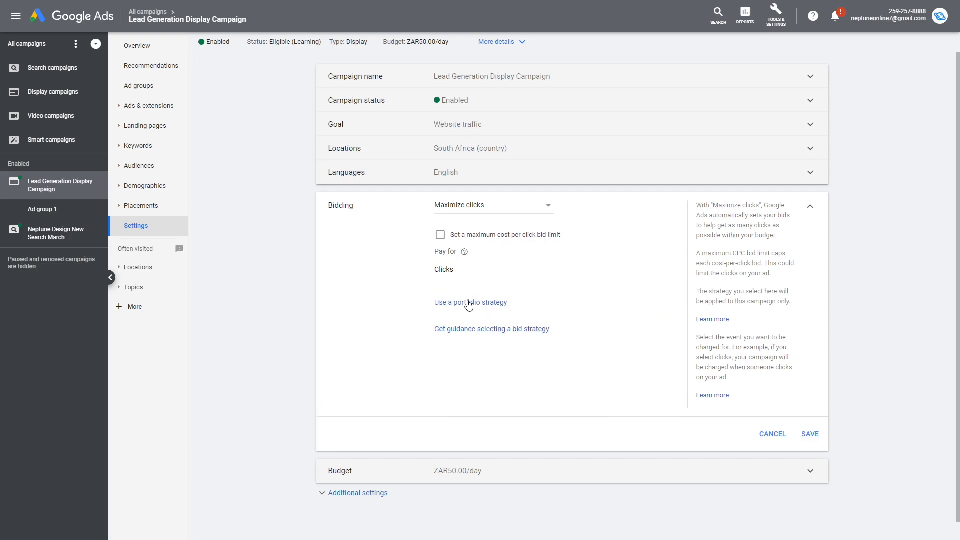
{"action": "left_click", "coordinate": [505, 207]}
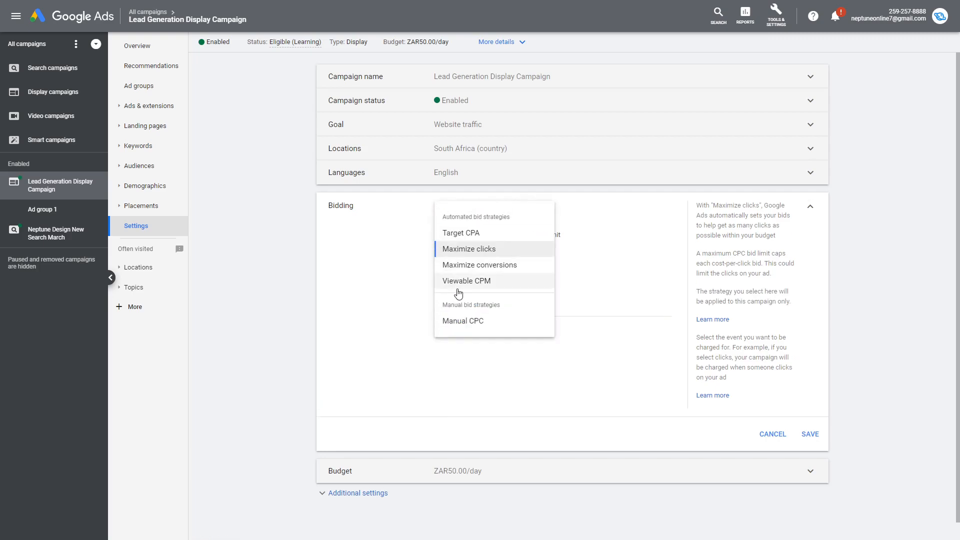
{"action": "left_click", "coordinate": [473, 321]}
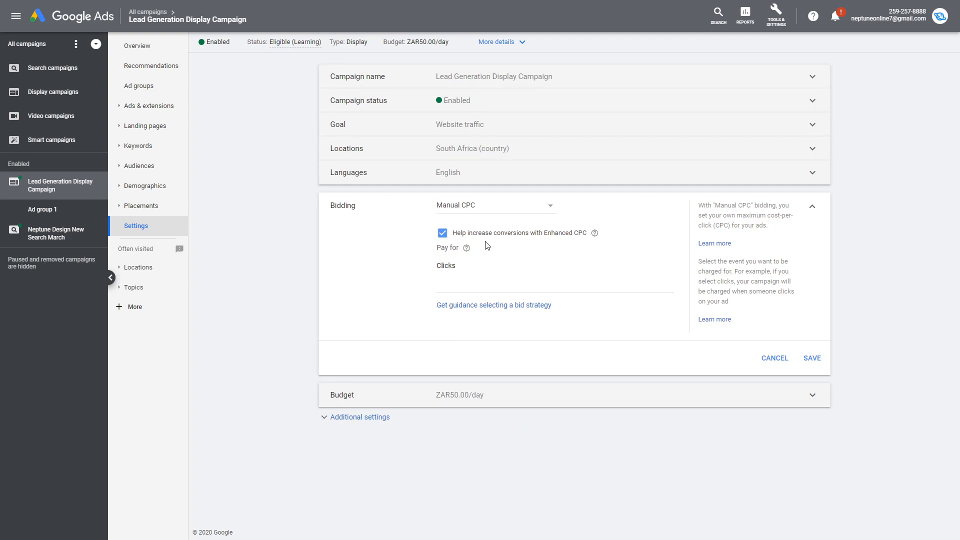
{"action": "left_click", "coordinate": [442, 233]}
- Try Maximize clicks and Maximize conversions in turn as the campaign's bid strategy
{"action": "left_click", "coordinate": [533, 209]}
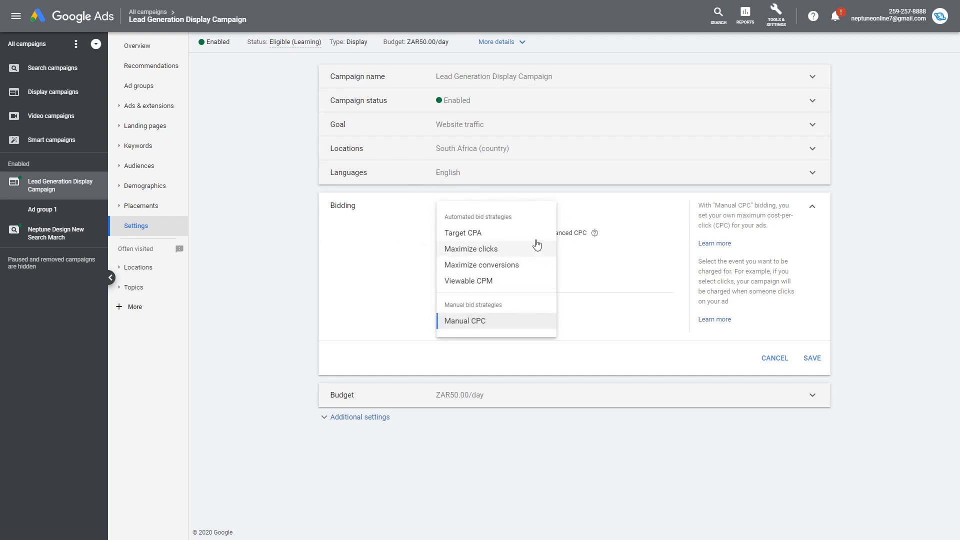
{"action": "left_click", "coordinate": [525, 250]}
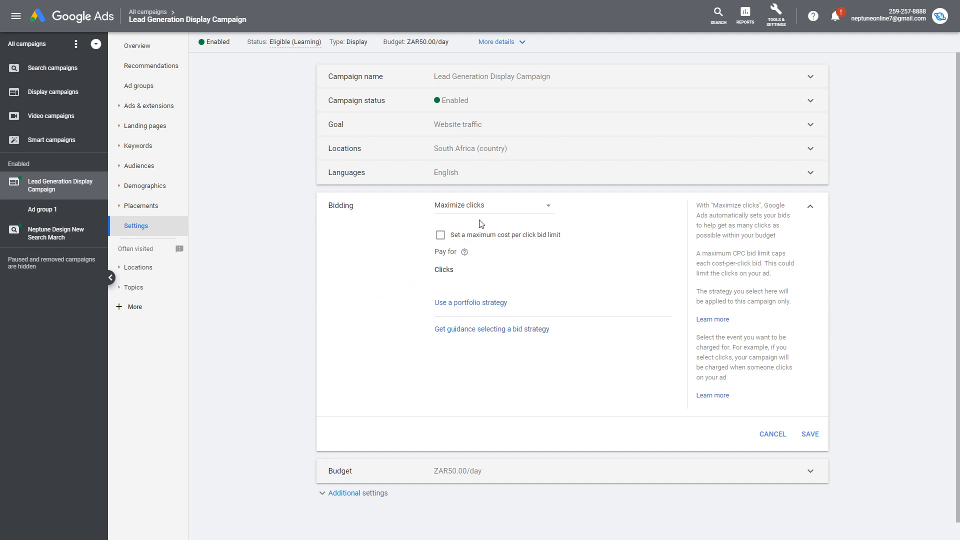
{"action": "left_click", "coordinate": [549, 206]}
{"action": "left_click", "coordinate": [483, 268]}
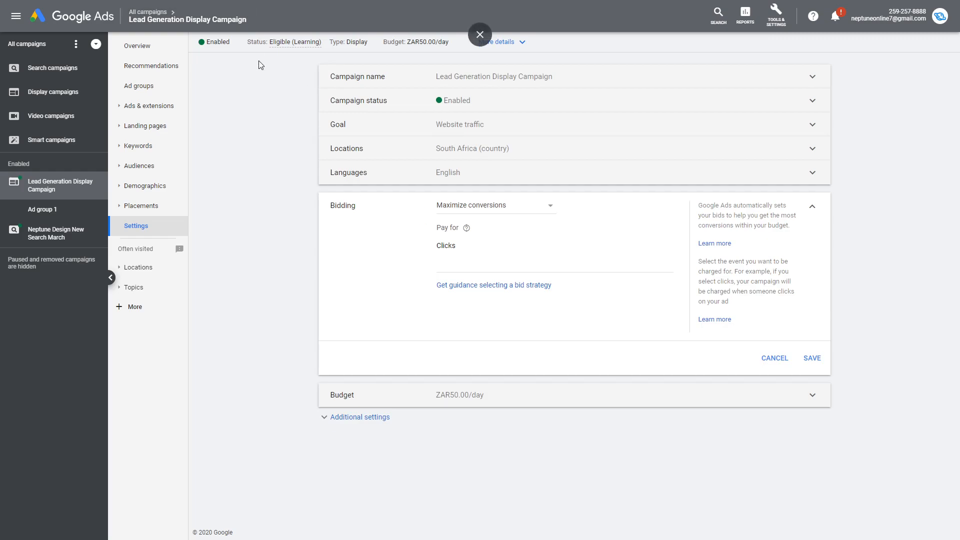
- Open the campaign's Display/Video Keywords, discarding the unsaved bidding changes
{"action": "left_click", "coordinate": [143, 146]}
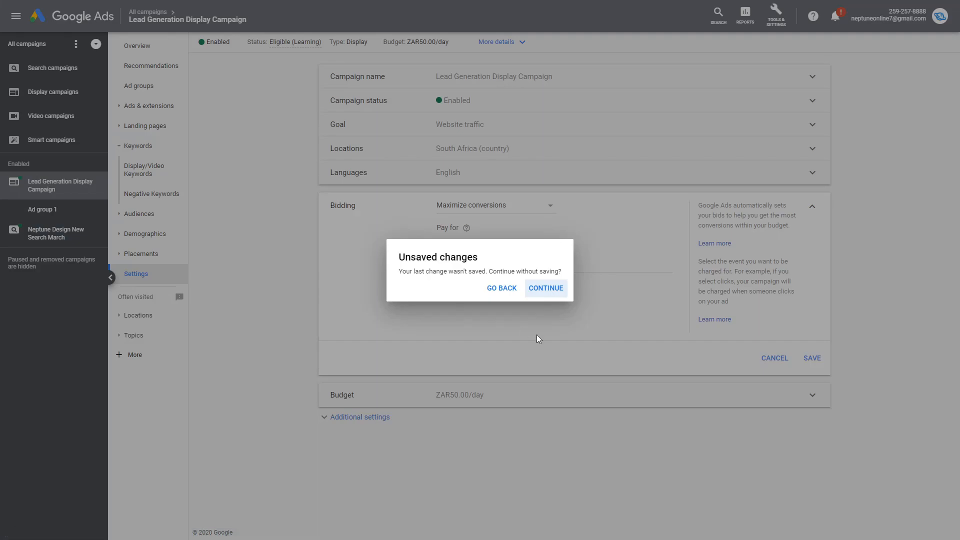
{"action": "left_click", "coordinate": [547, 289]}
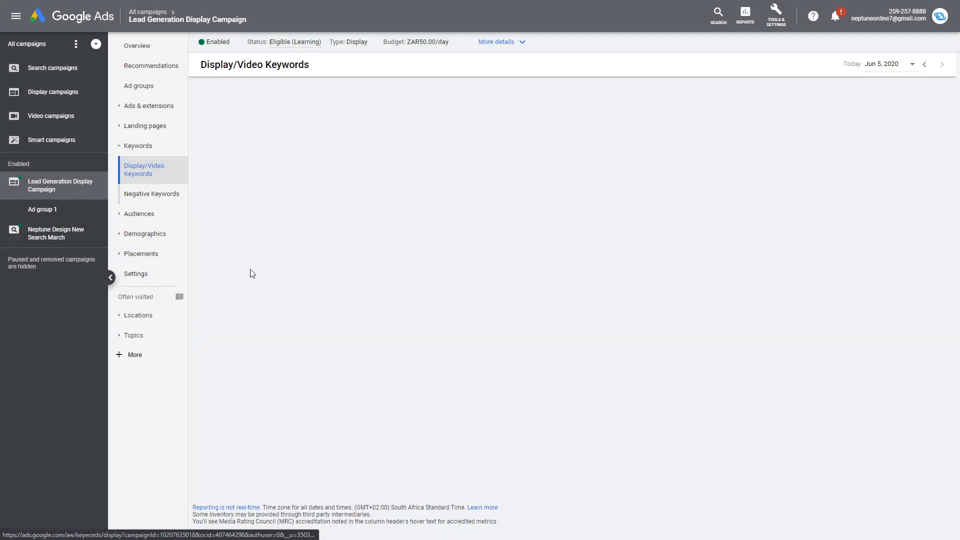
{"action": "left_click", "coordinate": [138, 146]}
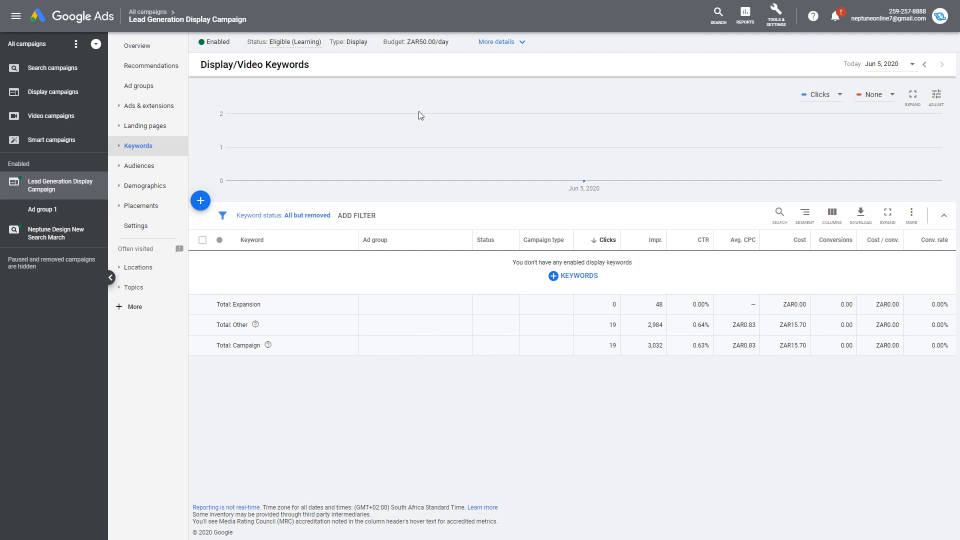
- Search Google for "mens running show" in a new browser tab
{"action": "mouse_move", "coordinate": [404, 140]}
{"action": "key", "text": "ctrl+t"}
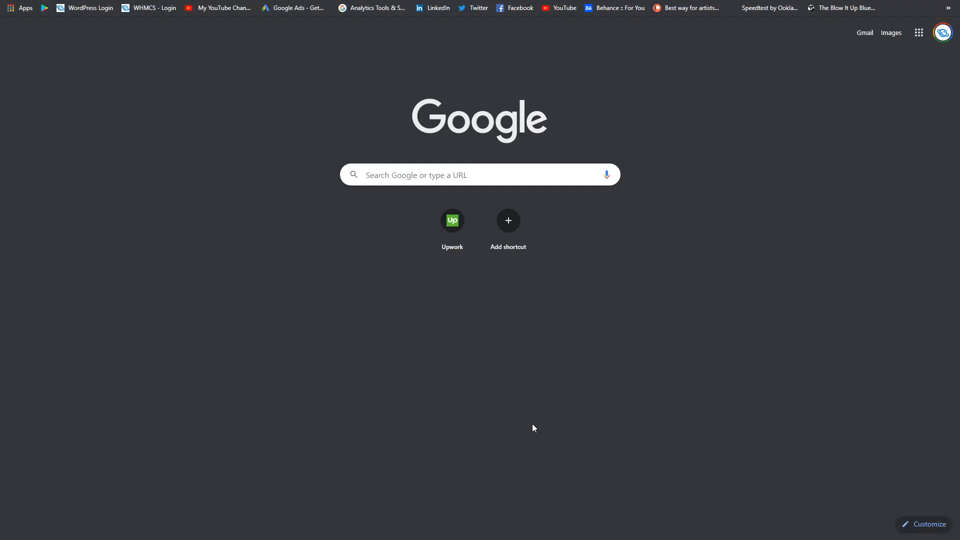
{"action": "left_click", "coordinate": [443, 168]}
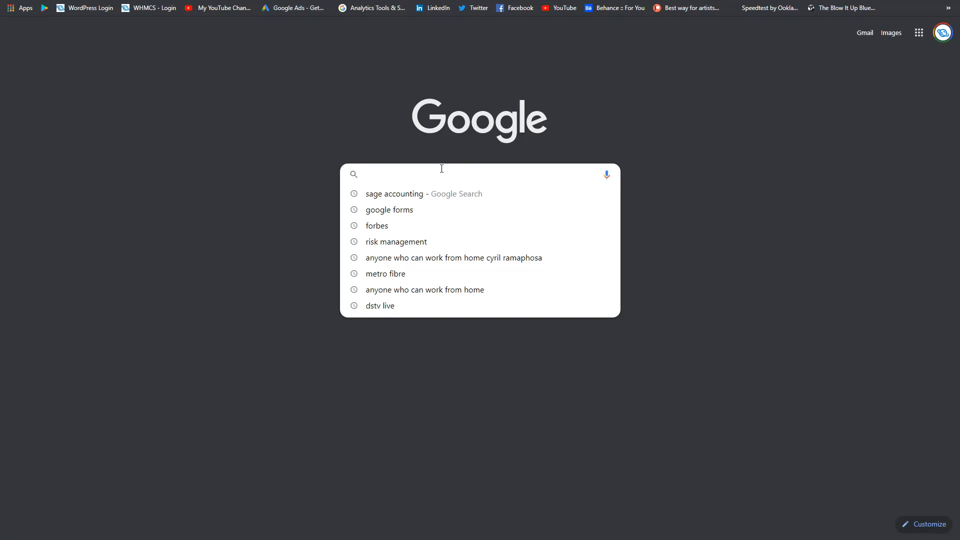
{"action": "type", "text": "m"}
{"action": "key", "text": "BackSpace"}
{"action": "type", "text": "ens"}
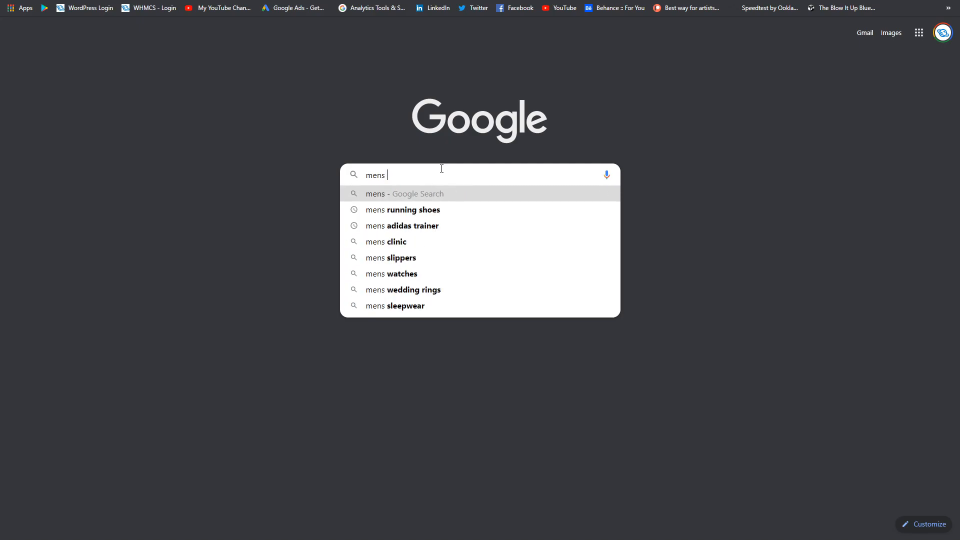
{"action": "type", "text": " running show"}
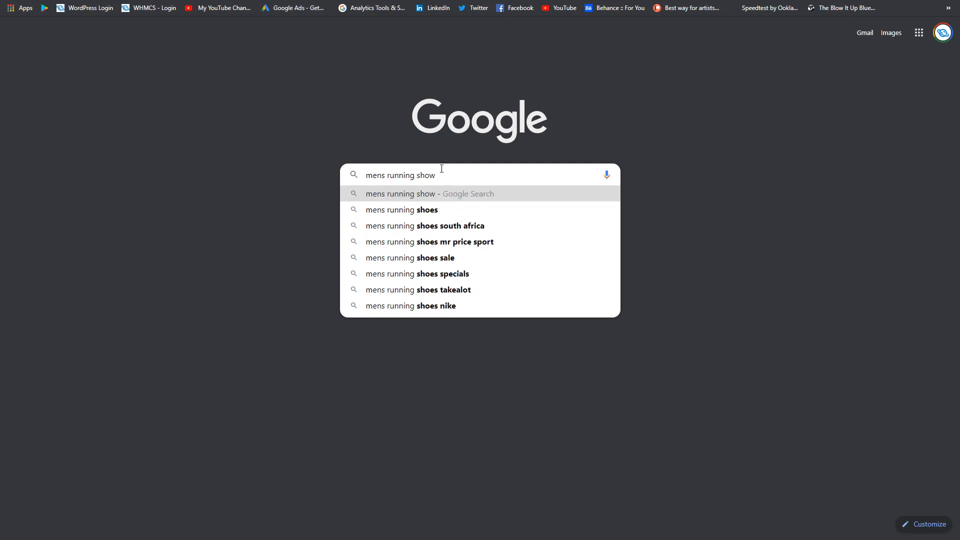
{"action": "key", "text": "Return"}
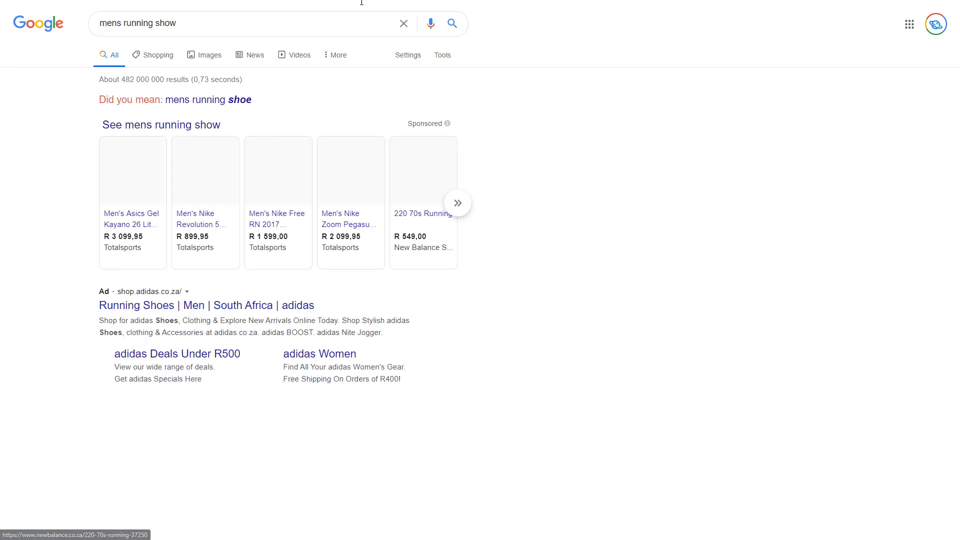
- Correct the Google query to "mens running shoes" and examine the text and shopping ads in the results
{"action": "left_click", "coordinate": [291, 29]}
{"action": "key", "text": "BackSpace"}
{"action": "type", "text": "e"}
{"action": "key", "text": "Return"}
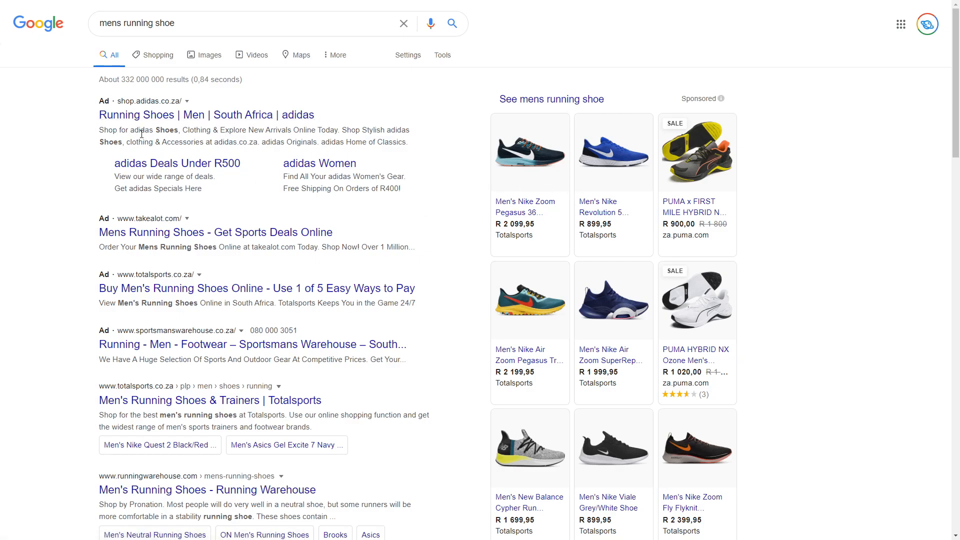
{"action": "left_click", "coordinate": [243, 18]}
{"action": "type", "text": "s"}
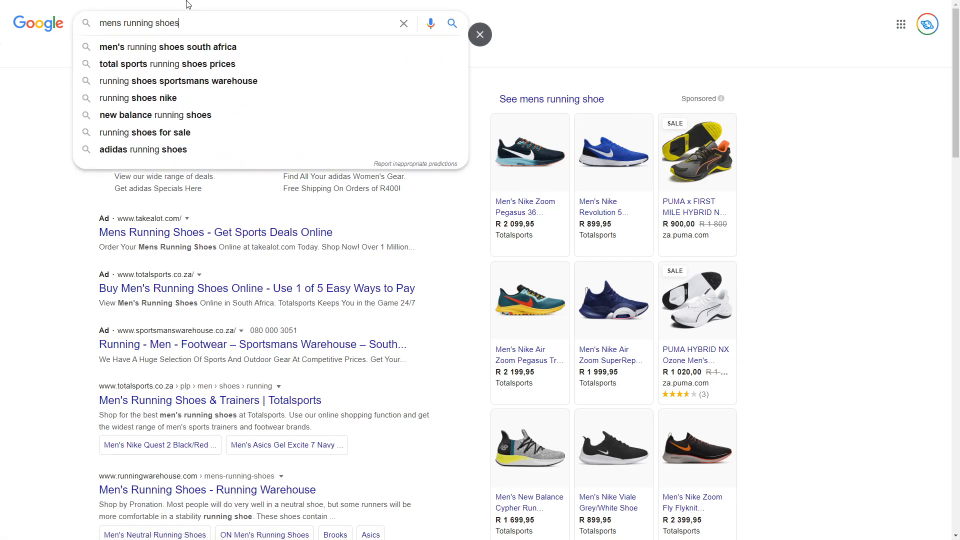
{"action": "key", "text": "Return"}
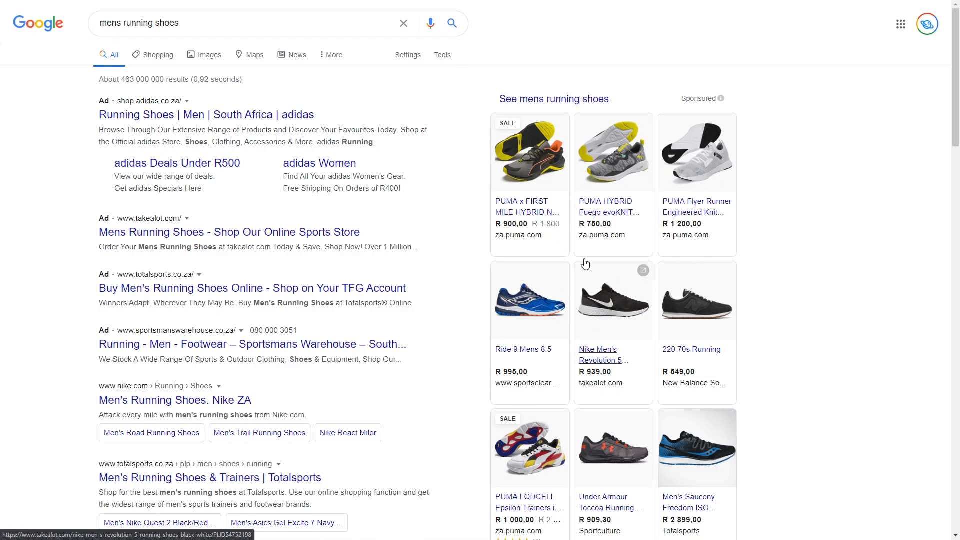
{"action": "scroll", "coordinate": [659, 219], "scroll_direction": "down", "scroll_amount": 1}
{"action": "scroll", "coordinate": [560, 310], "scroll_direction": "up", "scroll_amount": 1}
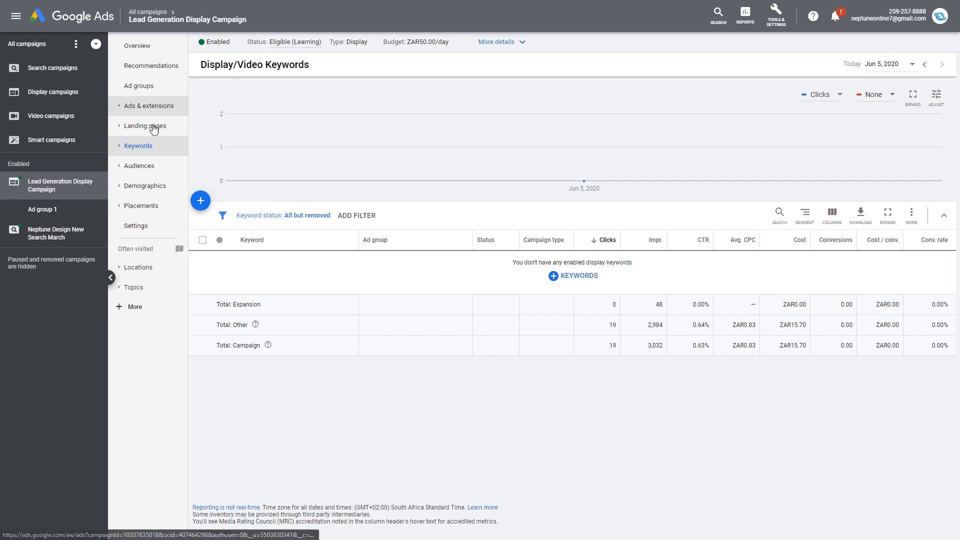
- Return to Google Ads and review the campaign's targeted audiences and their performance figures
{"action": "left_click", "coordinate": [144, 175]}
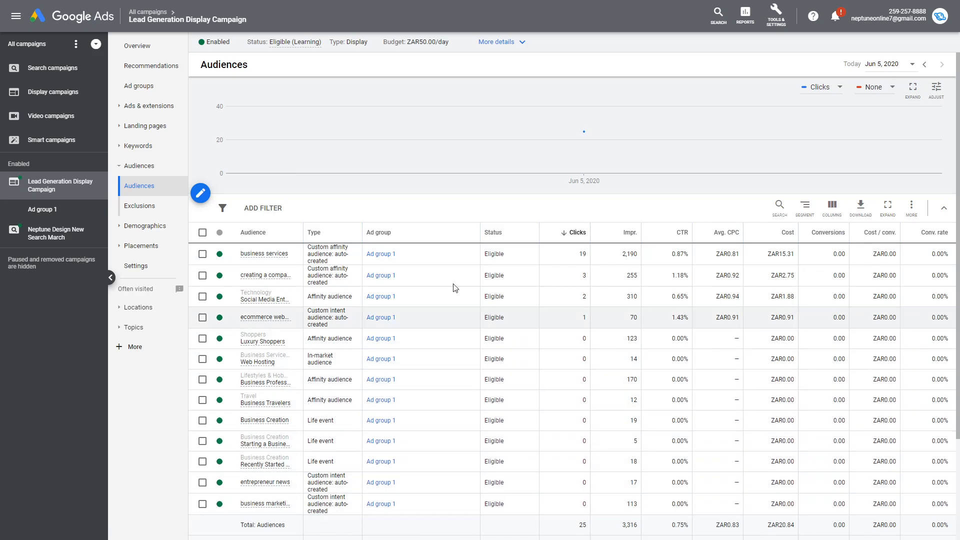
{"action": "mouse_move", "coordinate": [283, 301]}
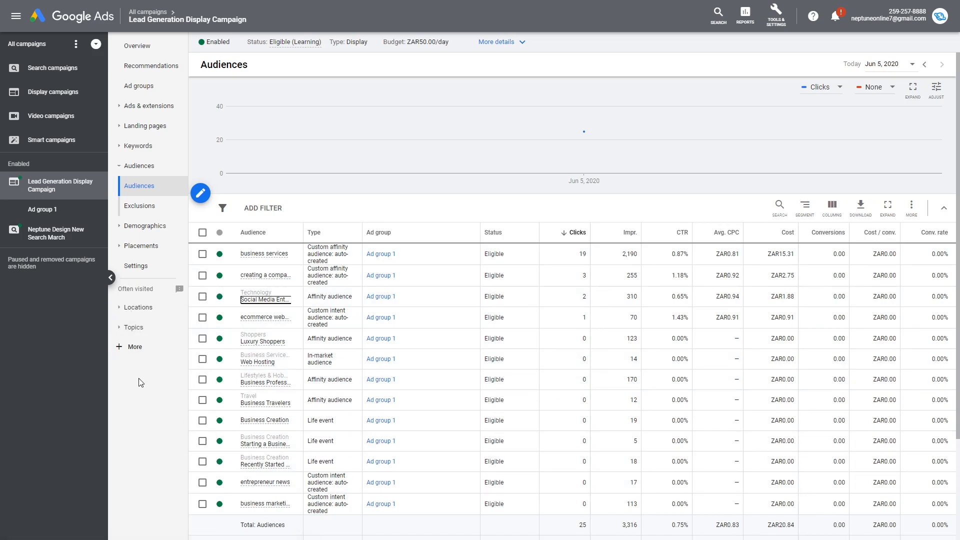
{"action": "mouse_move", "coordinate": [376, 140]}
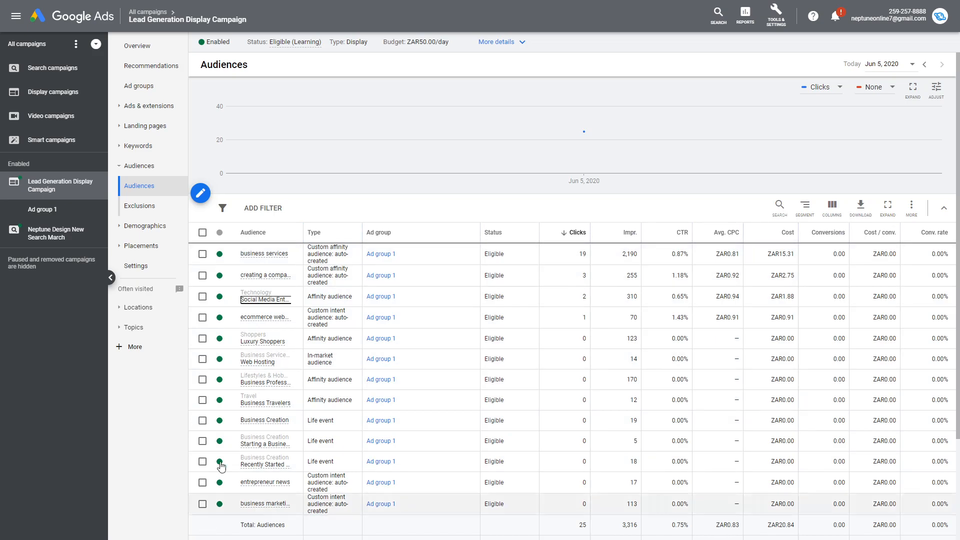
{"action": "mouse_move", "coordinate": [458, 151]}
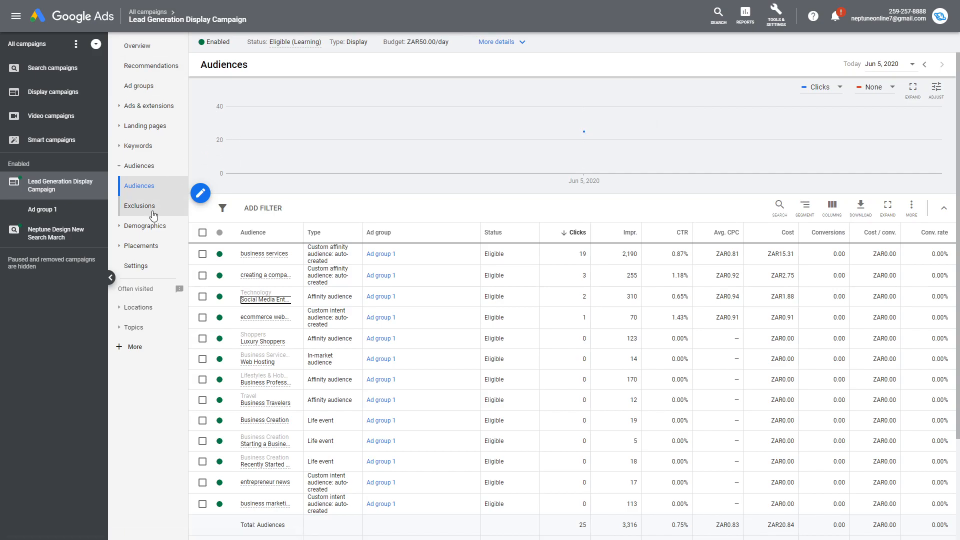
- Open the campaign's targeted locations and bring South Africa into close view on the map
{"action": "left_click", "coordinate": [138, 310]}
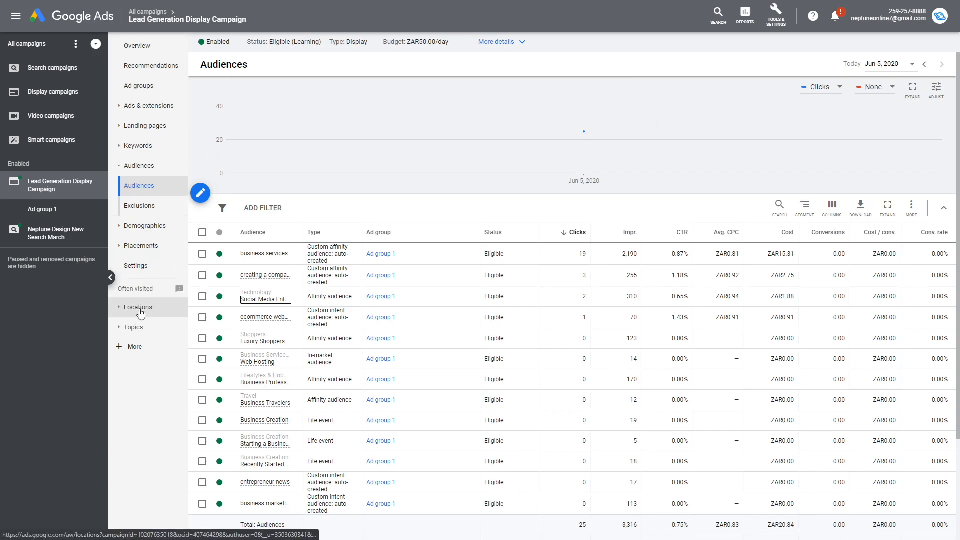
{"action": "scroll", "coordinate": [559, 156], "scroll_direction": "up", "scroll_amount": 2}
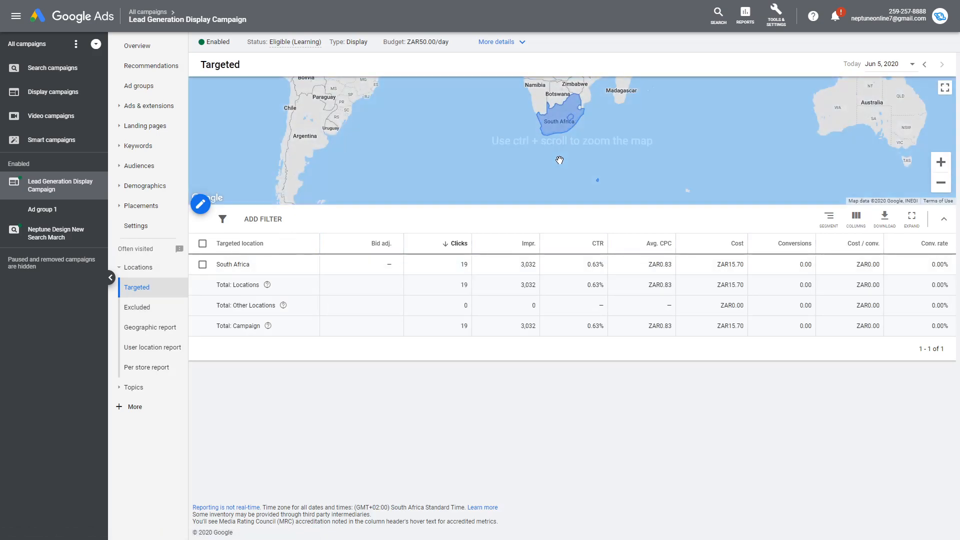
{"action": "left_click", "coordinate": [941, 162]}
{"action": "left_click", "coordinate": [941, 162]}
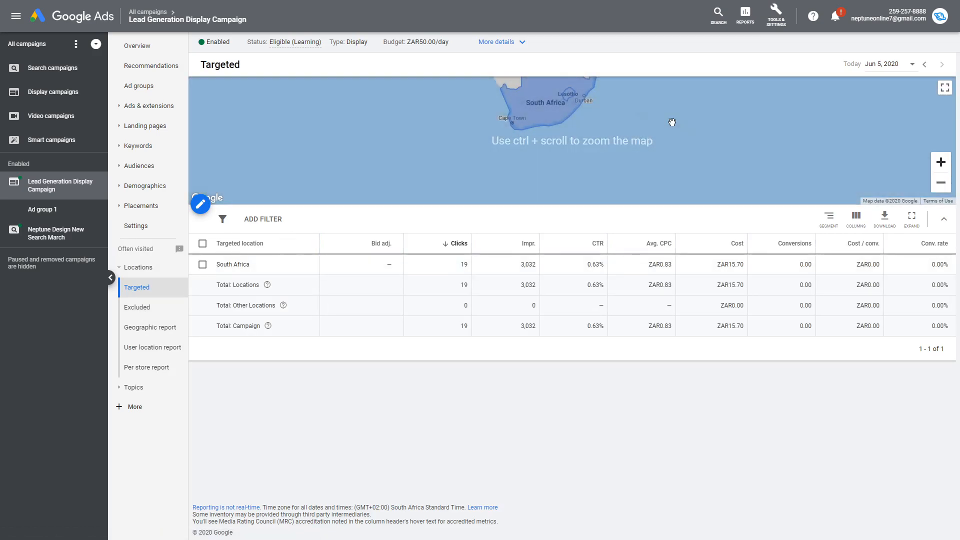
{"action": "left_click_drag", "start_coordinate": [618, 139], "coordinate": [634, 202]}
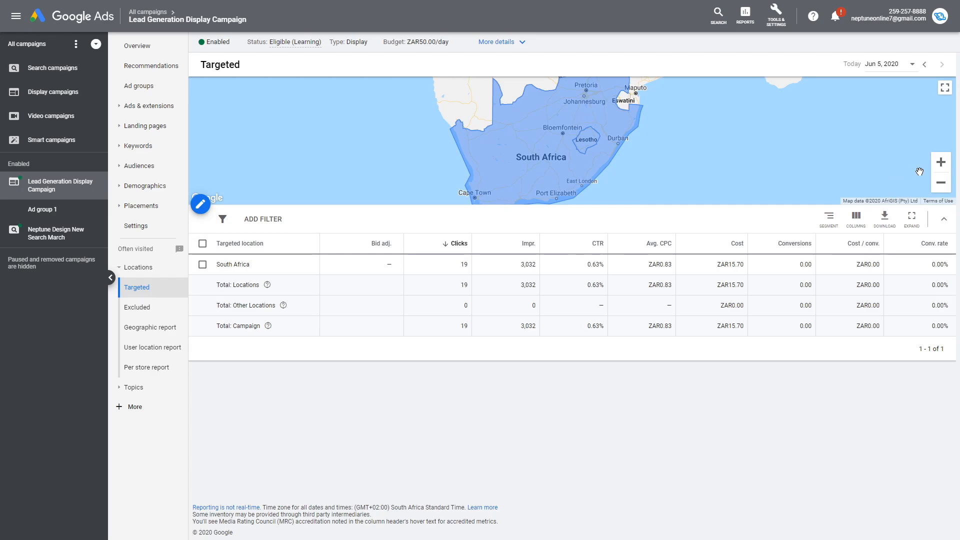
- Start creating a new campaign from the overview of the display campaigns
{"action": "left_click", "coordinate": [942, 184]}
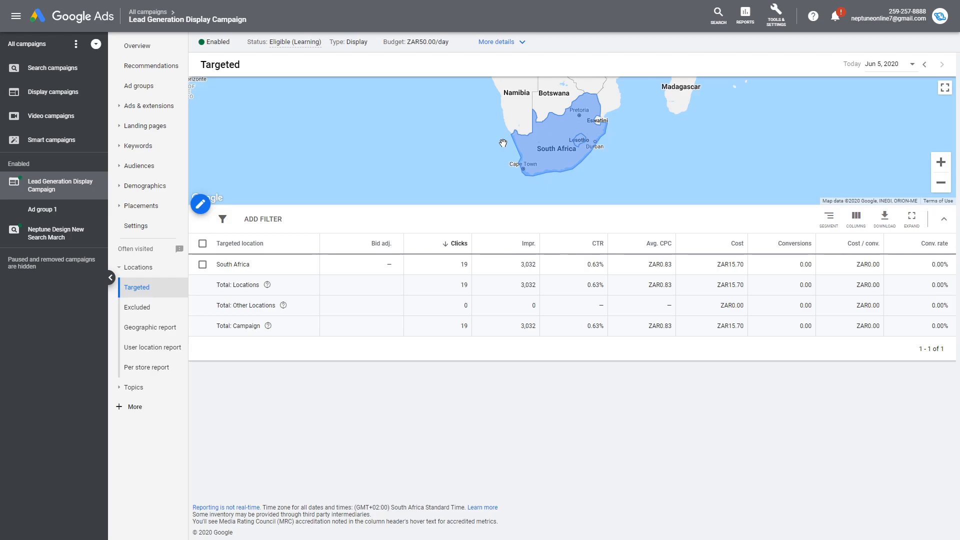
{"action": "left_click", "coordinate": [40, 92]}
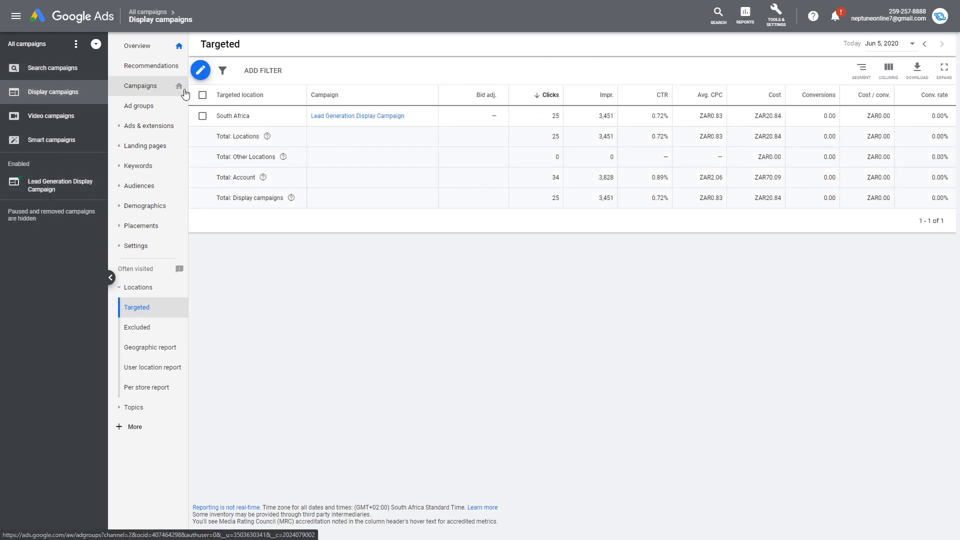
{"action": "left_click", "coordinate": [156, 47]}
{"action": "left_click", "coordinate": [270, 99]}
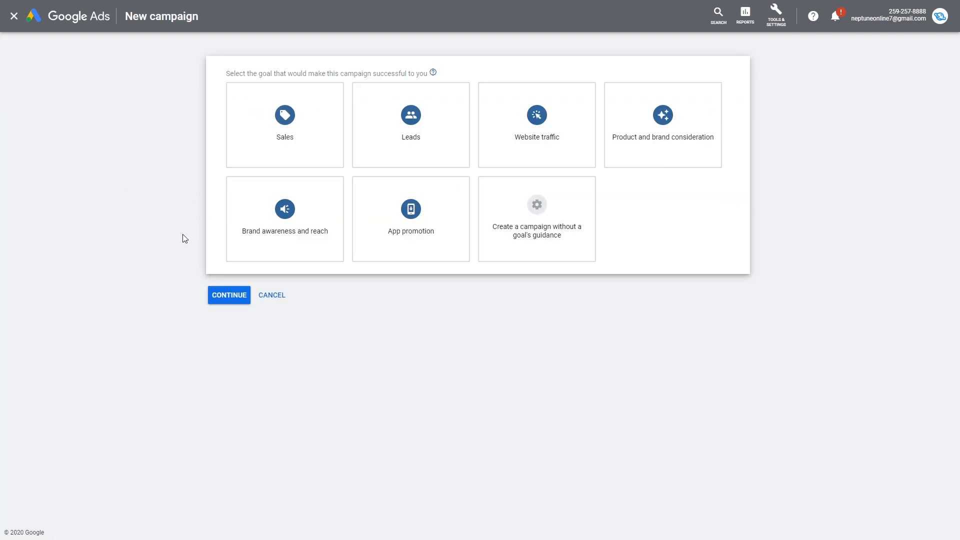
- Choose the Sales goal, the Display campaign type and the Standard display campaign subtype
{"action": "left_click", "coordinate": [303, 129]}
{"action": "left_click", "coordinate": [390, 295]}
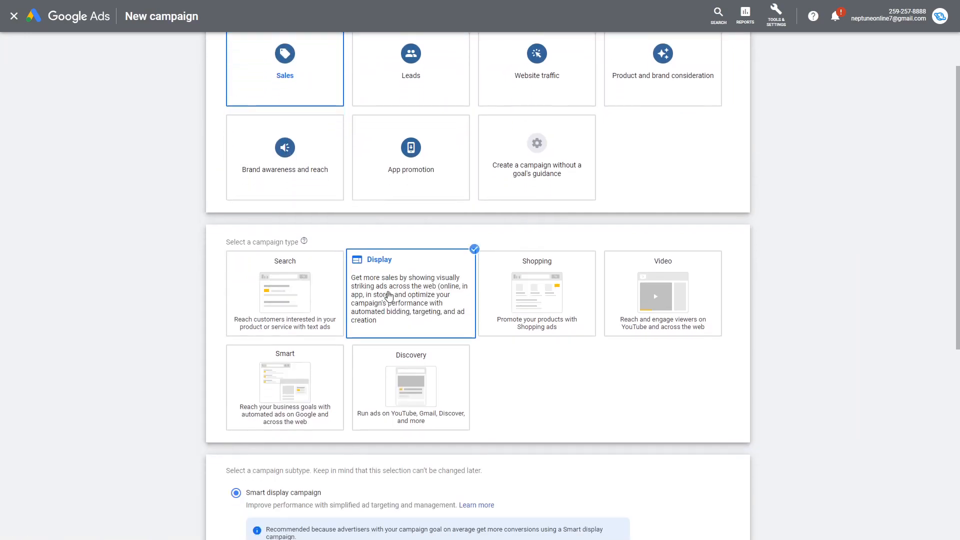
{"action": "scroll", "coordinate": [316, 343], "scroll_direction": "down", "scroll_amount": 5}
{"action": "left_click", "coordinate": [274, 293]}
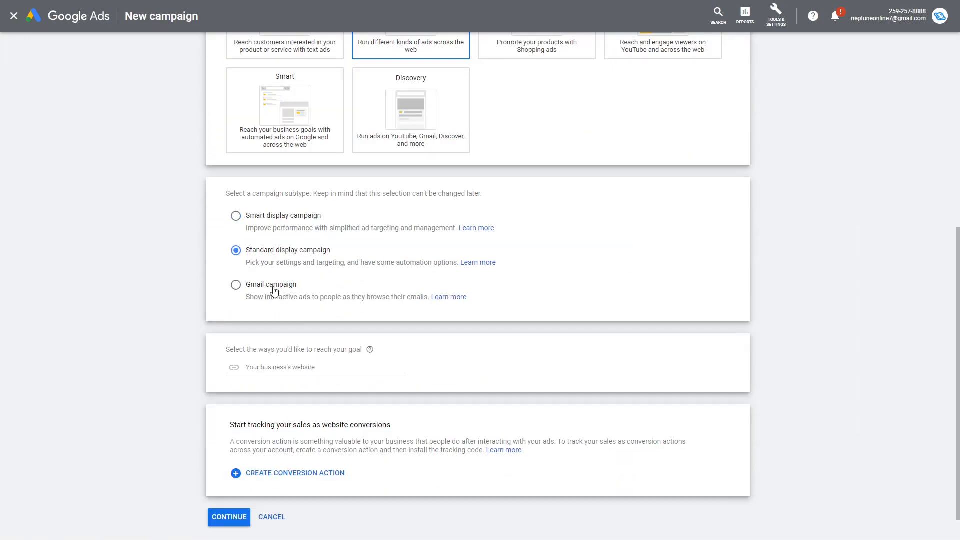
{"action": "left_click", "coordinate": [280, 368]}
{"action": "type", "text": "www.neptunedesign.co.za"}
{"action": "left_click", "coordinate": [809, 448]}
{"action": "scroll", "coordinate": [600, 415], "scroll_direction": "down", "scroll_amount": 1}
{"action": "left_click", "coordinate": [236, 492]}
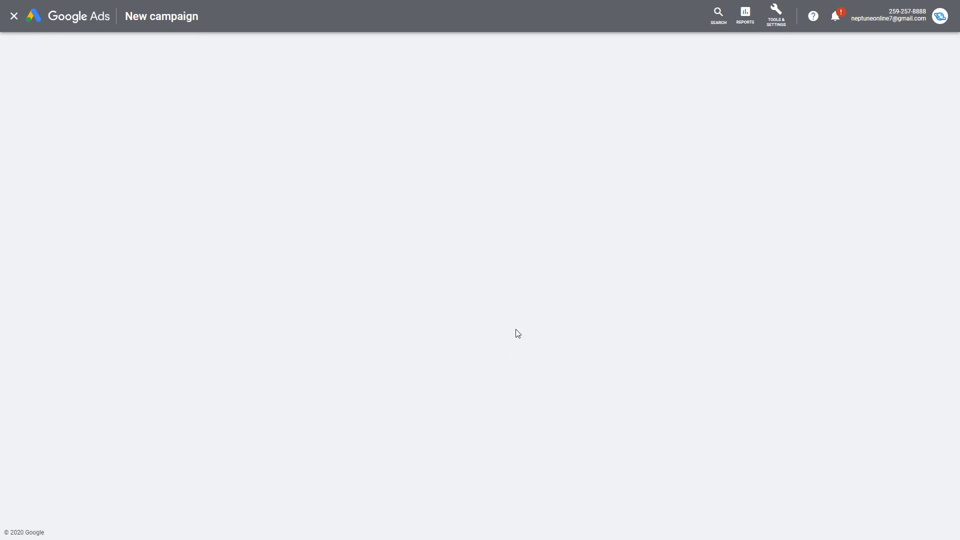
- Replace the default name of the new campaign with TTTY
{"action": "left_click_drag", "start_coordinate": [158, 153], "coordinate": [237, 150]}
{"action": "left_click", "coordinate": [366, 155]}
{"action": "left_click_drag", "start_coordinate": [366, 155], "coordinate": [200, 149]}
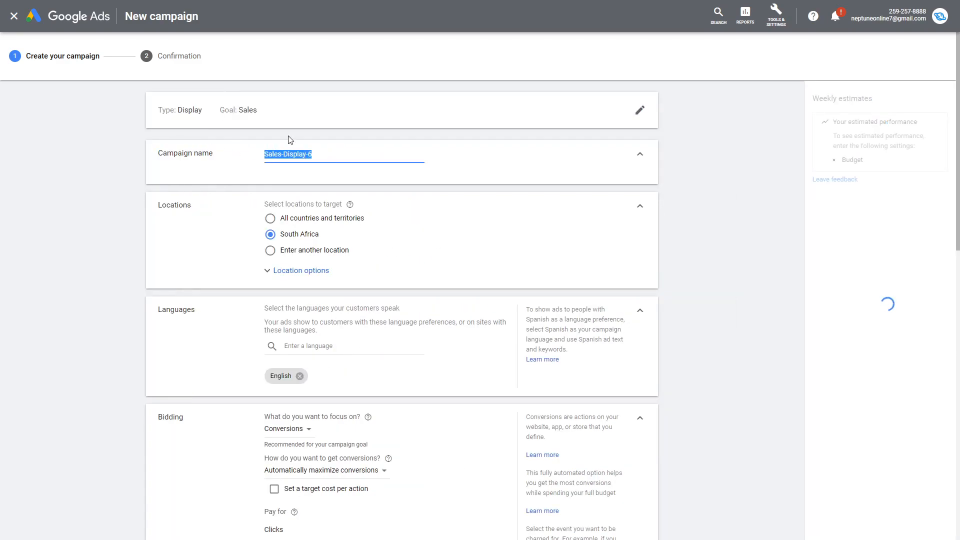
{"action": "type", "text": "TTTY"}
{"action": "left_click", "coordinate": [556, 260]}
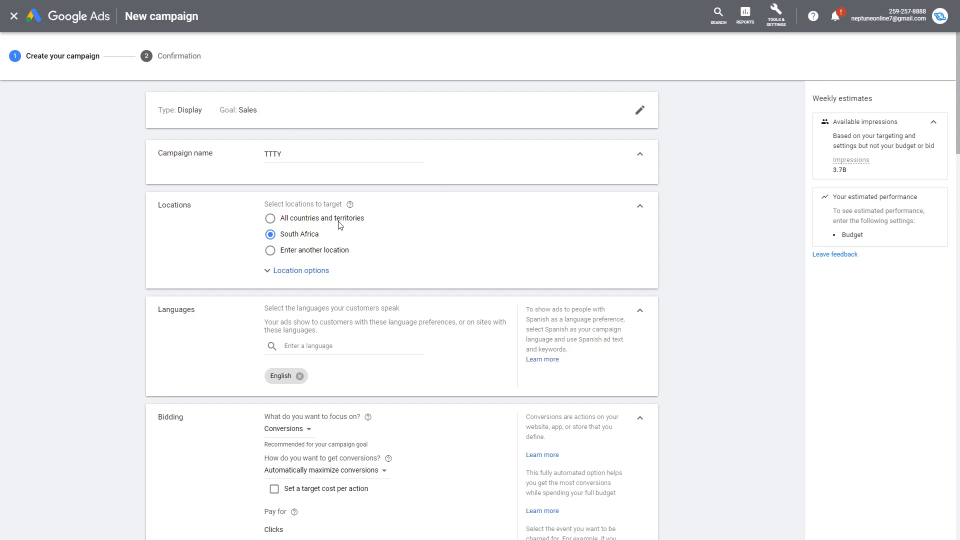
- Choose to enter another location, with the location options expanded, and search the advanced location targeting for "hibiscus street"
{"action": "left_click", "coordinate": [300, 274]}
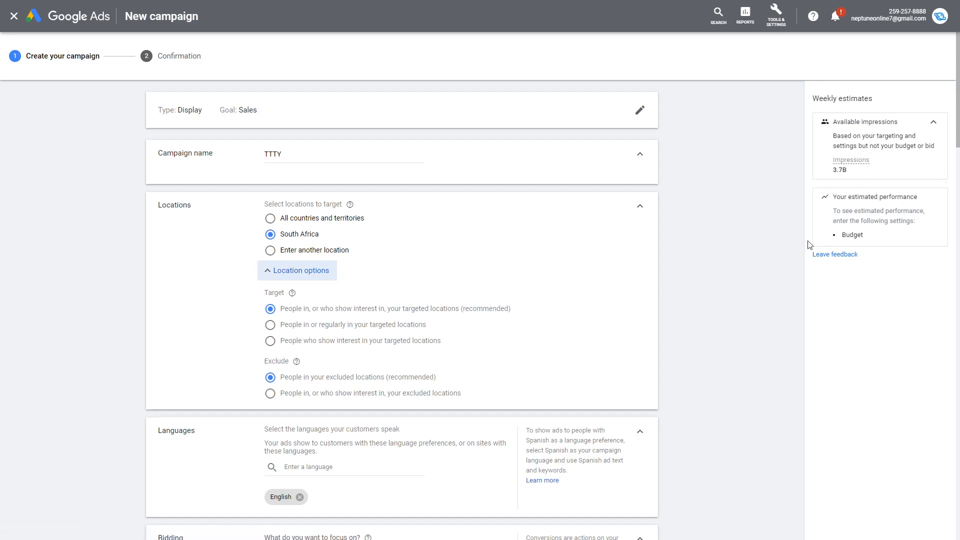
{"action": "left_click", "coordinate": [310, 251]}
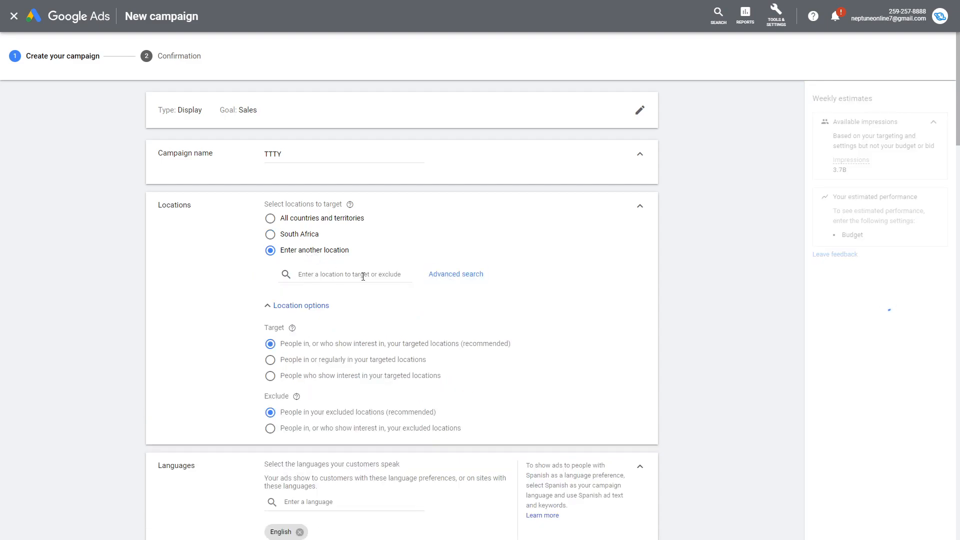
{"action": "left_click", "coordinate": [448, 276]}
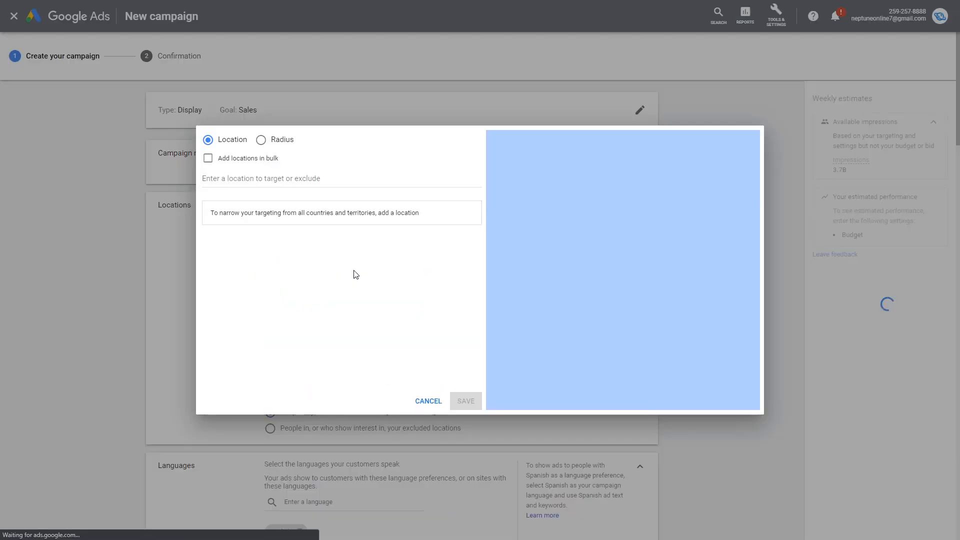
{"action": "left_click", "coordinate": [258, 178]}
{"action": "type", "text": "hibisvu"}
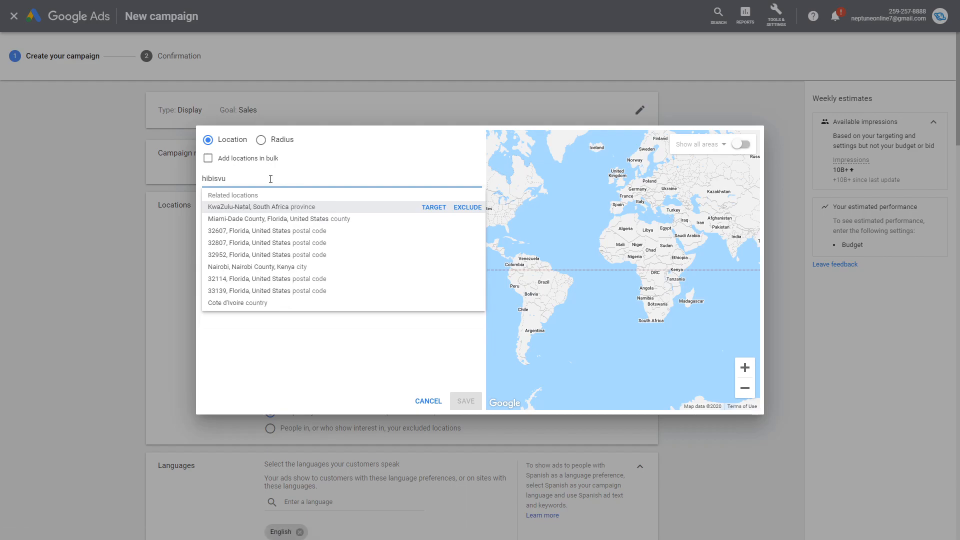
{"action": "key", "text": "BackSpace"}
{"action": "key", "text": "BackSpace"}
{"action": "type", "text": "cus street"}
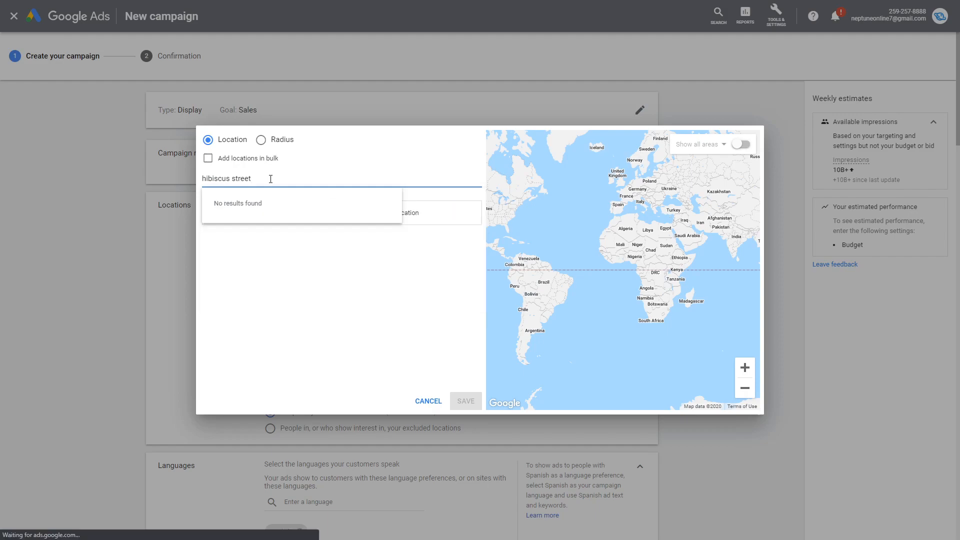
{"action": "type", "text": "\\"}
- Replace the location search with Boksburg, save the city in Gauteng, South Africa as the target, and check the available impressions
{"action": "key", "text": "BackSpace"}
{"action": "key", "text": "BackSpace"}
{"action": "key", "text": "BackSpace"}
{"action": "key", "text": "BackSpace"}
{"action": "key", "text": "BackSpace"}
{"action": "key", "text": "BackSpace"}
{"action": "key", "text": "BackSpace"}
{"action": "key", "text": "BackSpace"}
{"action": "key", "text": "BackSpace"}
{"action": "key", "text": "BackSpace"}
{"action": "key", "text": "BackSpace"}
{"action": "key", "text": "BackSpace"}
{"action": "key", "text": "BackSpace"}
{"action": "key", "text": "BackSpace"}
{"action": "key", "text": "BackSpace"}
{"action": "key", "text": "BackSpace"}
{"action": "type", "text": "boksb"}
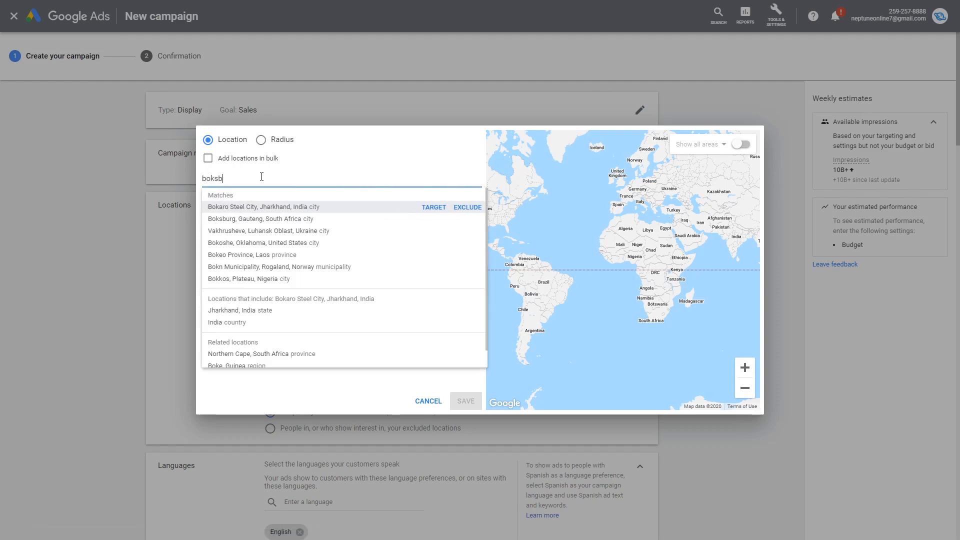
{"action": "type", "text": "rg"}
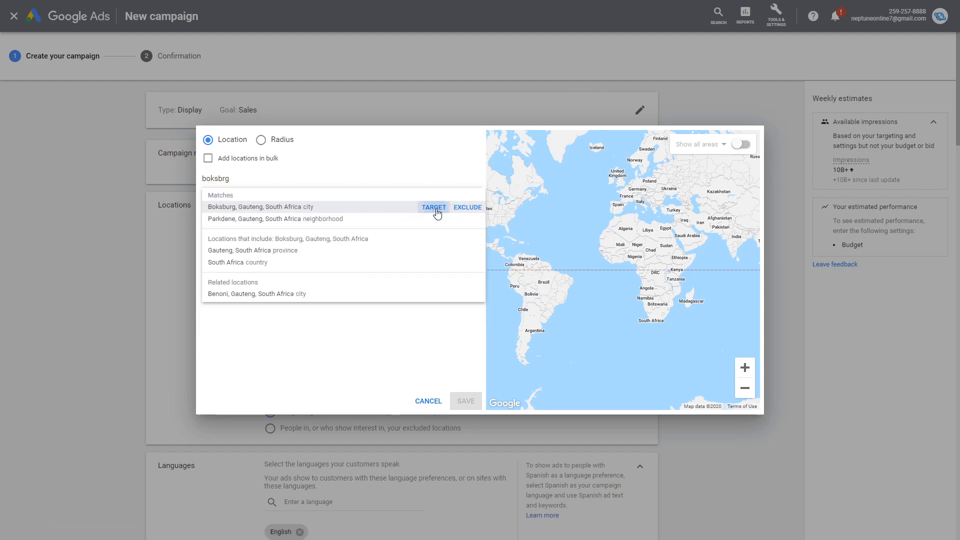
{"action": "left_click", "coordinate": [436, 209]}
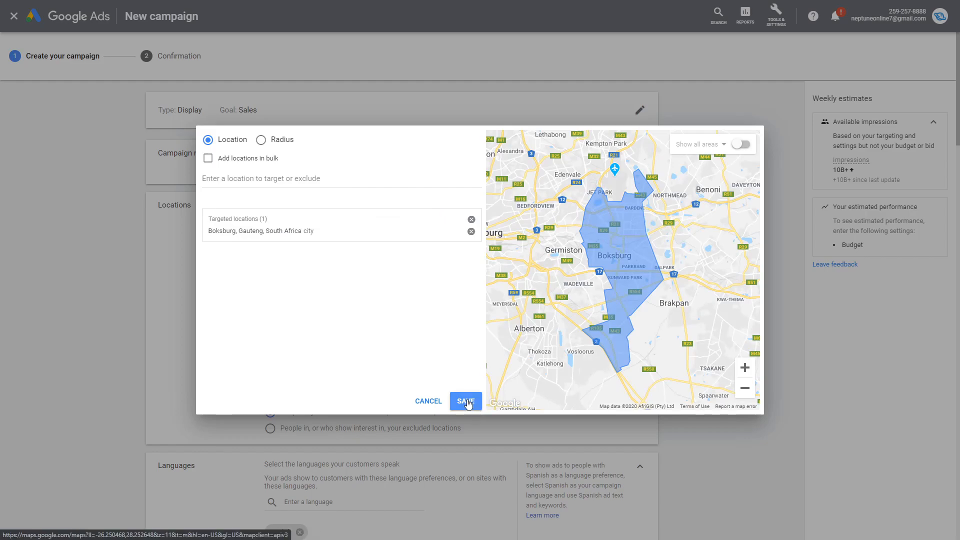
{"action": "left_click", "coordinate": [466, 402]}
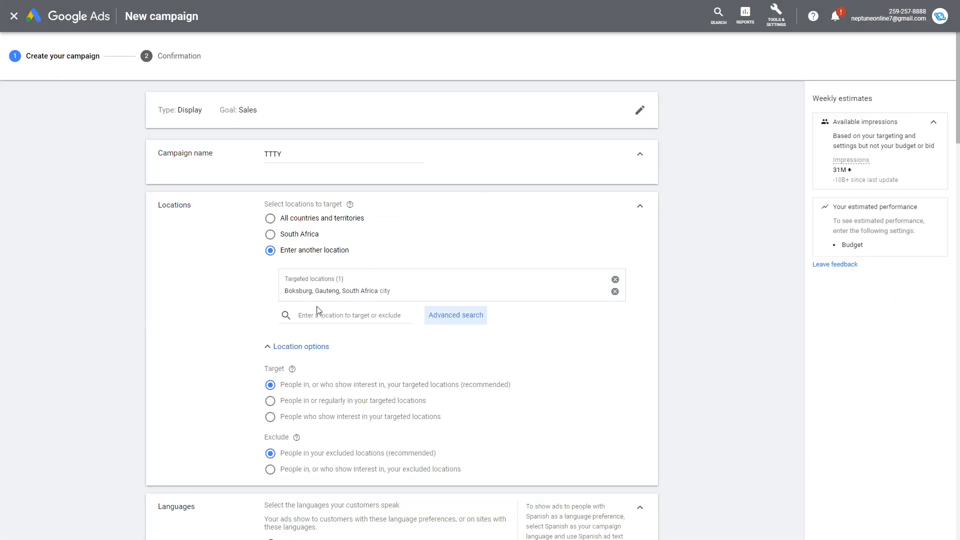
{"action": "left_click_drag", "start_coordinate": [833, 169], "coordinate": [847, 170]}
{"action": "left_click", "coordinate": [830, 179]}
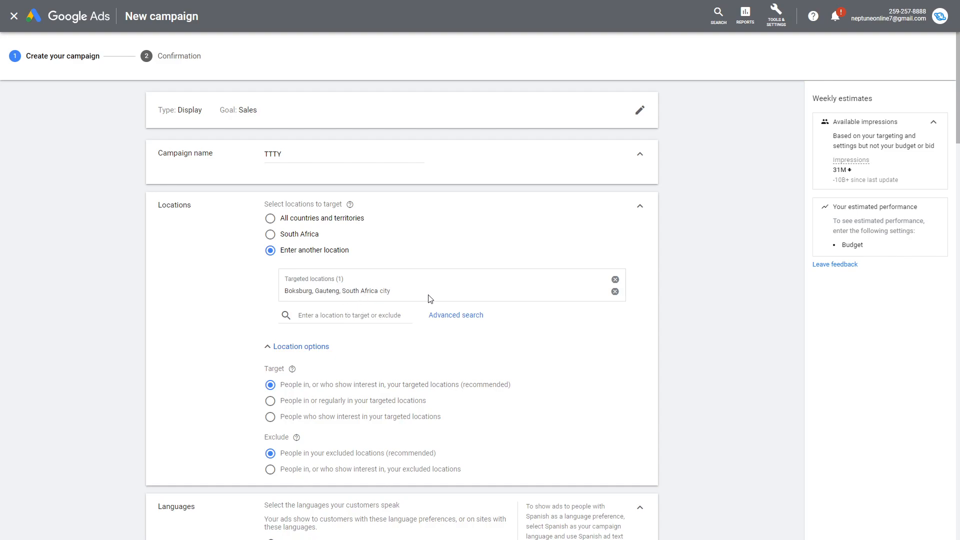
- Reopen the advanced location targeting, switch it to radius targeting and set the radius to 1 mi
{"action": "left_click", "coordinate": [453, 316]}
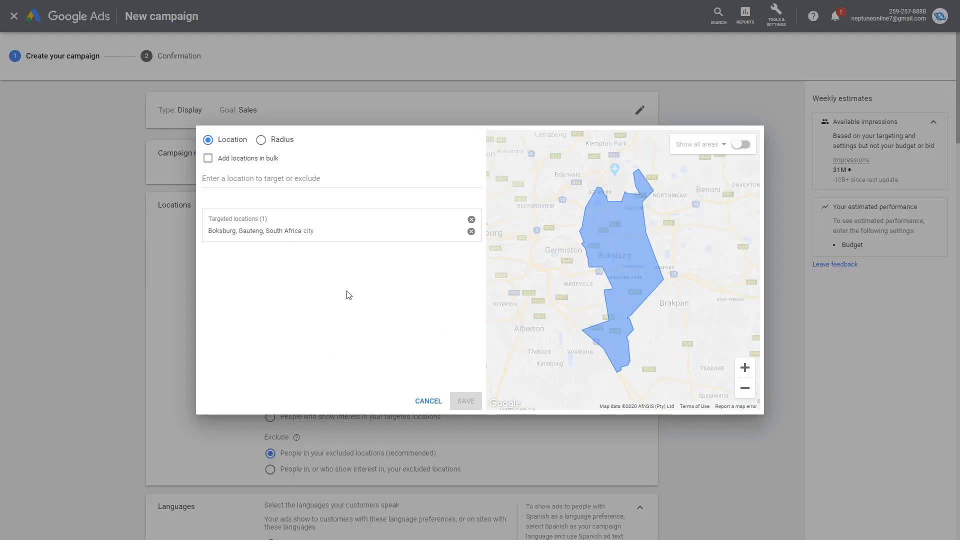
{"action": "left_click", "coordinate": [261, 140]}
{"action": "left_click", "coordinate": [470, 180]}
{"action": "left_click", "coordinate": [469, 193]}
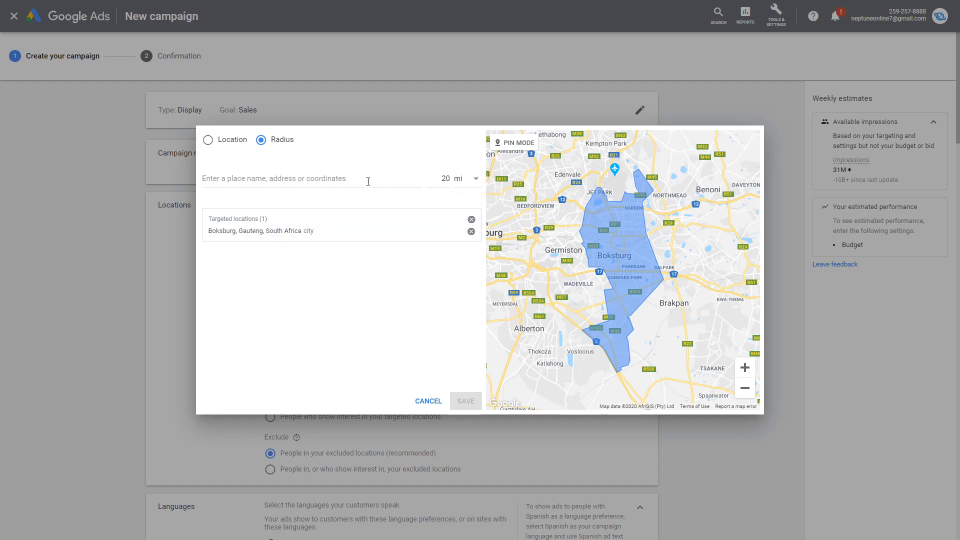
{"action": "left_click", "coordinate": [367, 180]}
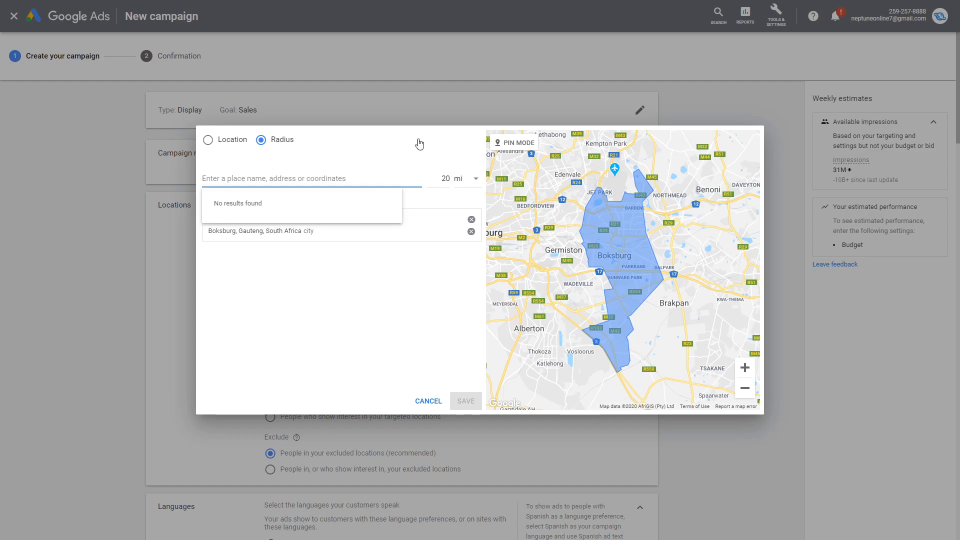
{"action": "left_click", "coordinate": [451, 176]}
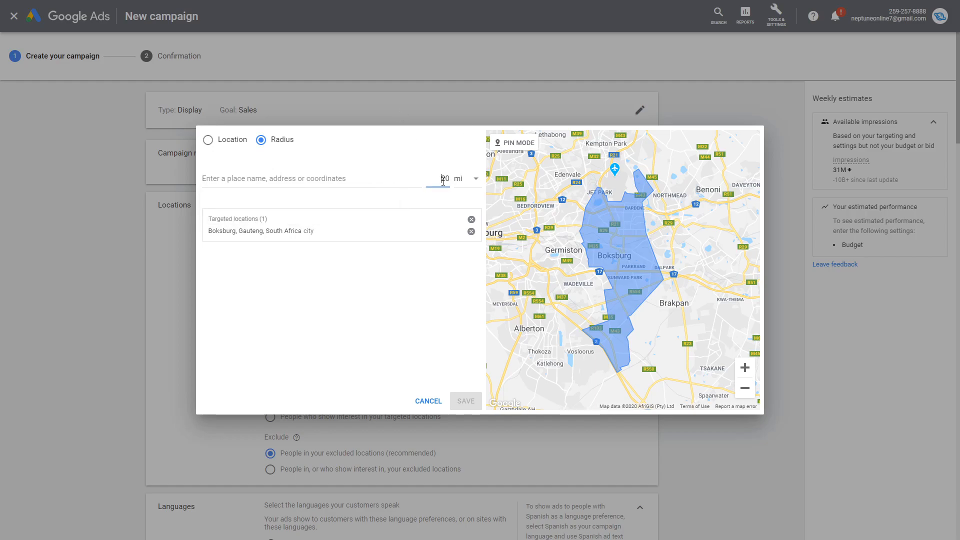
{"action": "key", "text": "BackSpace"}
{"action": "key", "text": "BackSpace"}
{"action": "type", "text": "1"}
- Remove Boksburg from the targeted locations and save a radius target around Madeley Road, Driefontein 85-Ir, Boksburg instead
{"action": "left_click", "coordinate": [326, 237]}
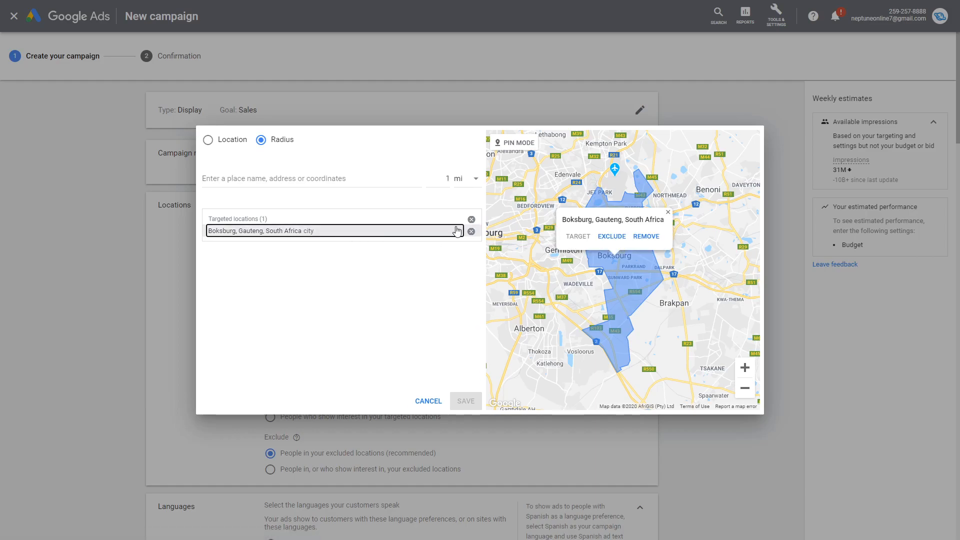
{"action": "left_click", "coordinate": [471, 231]}
{"action": "left_click", "coordinate": [349, 180]}
{"action": "type", "text": "madele"}
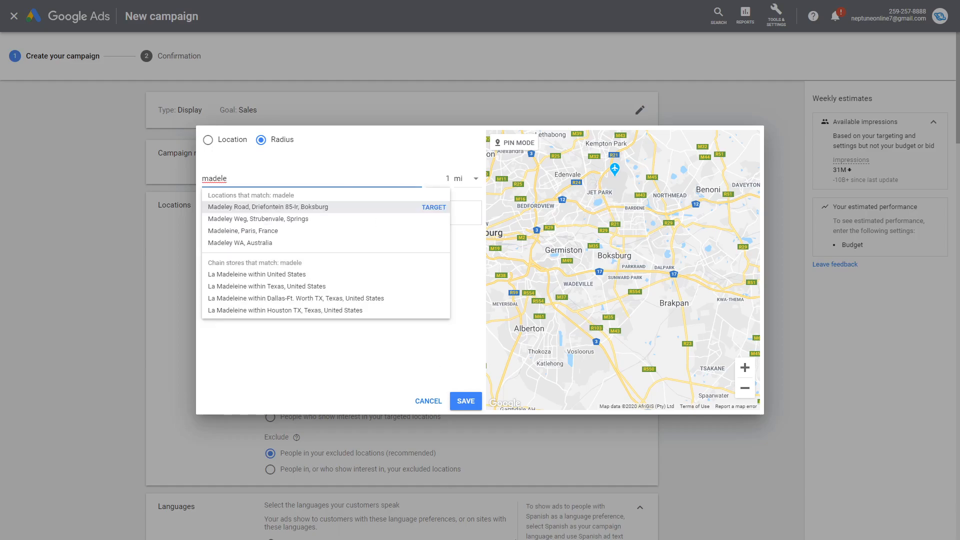
{"action": "left_click", "coordinate": [434, 207]}
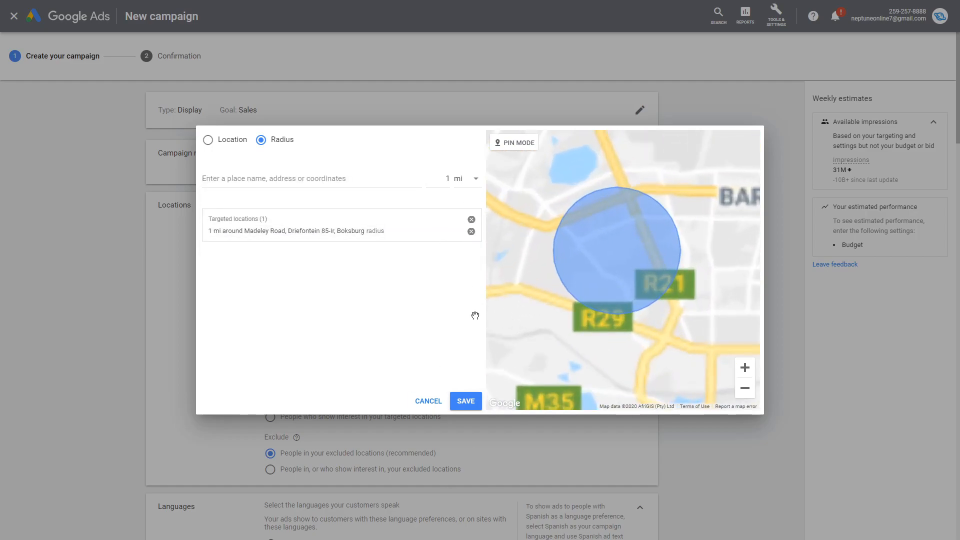
{"action": "left_click", "coordinate": [466, 401]}
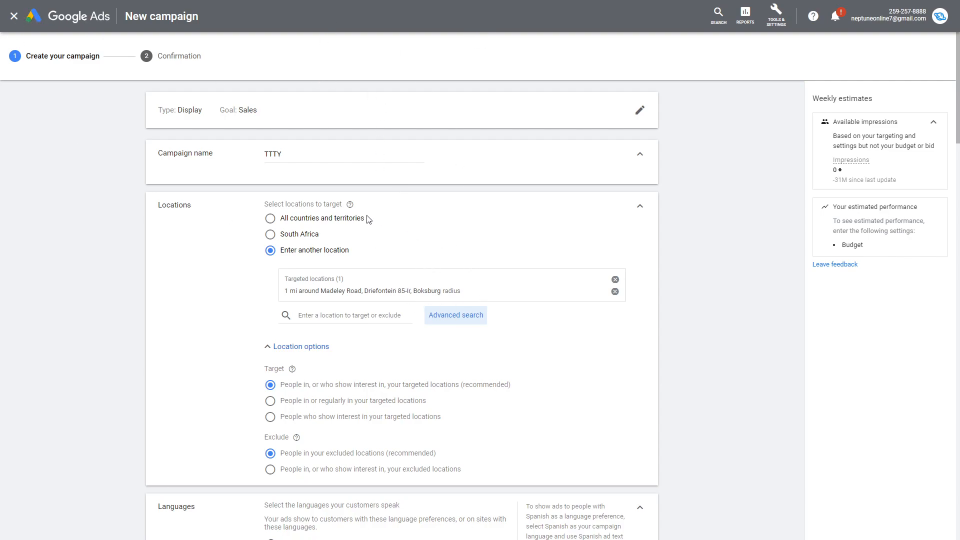
- Leave the new campaign setup without saving the campaign
{"action": "left_click", "coordinate": [14, 17]}
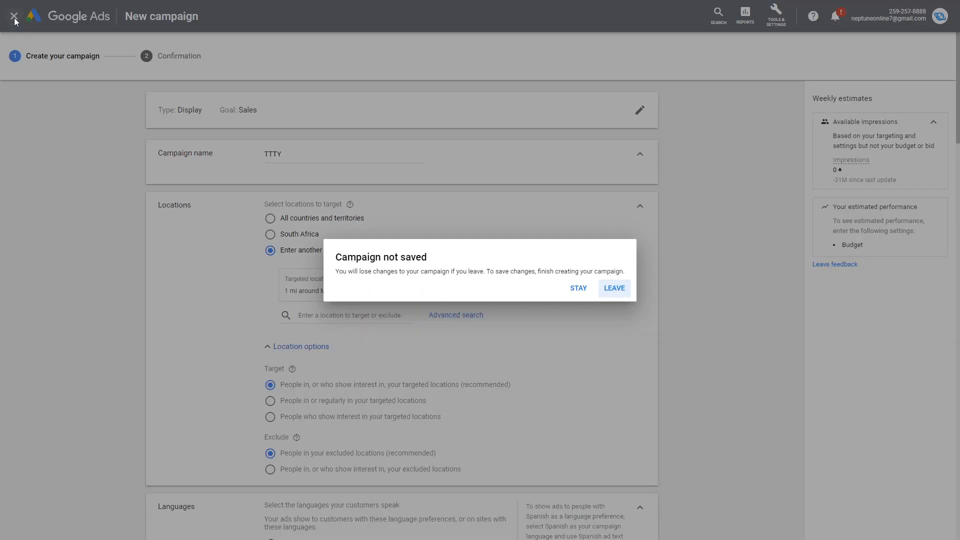
{"action": "left_click", "coordinate": [614, 288]}
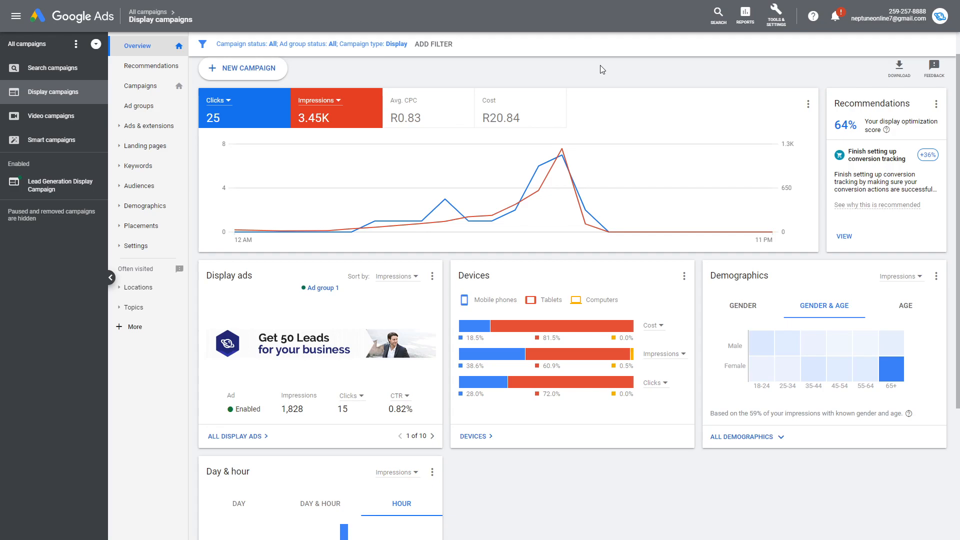
- Open the list of ads in the display campaigns and review the image ads and their sizes
{"action": "left_click", "coordinate": [149, 125]}
{"action": "left_click", "coordinate": [152, 147]}
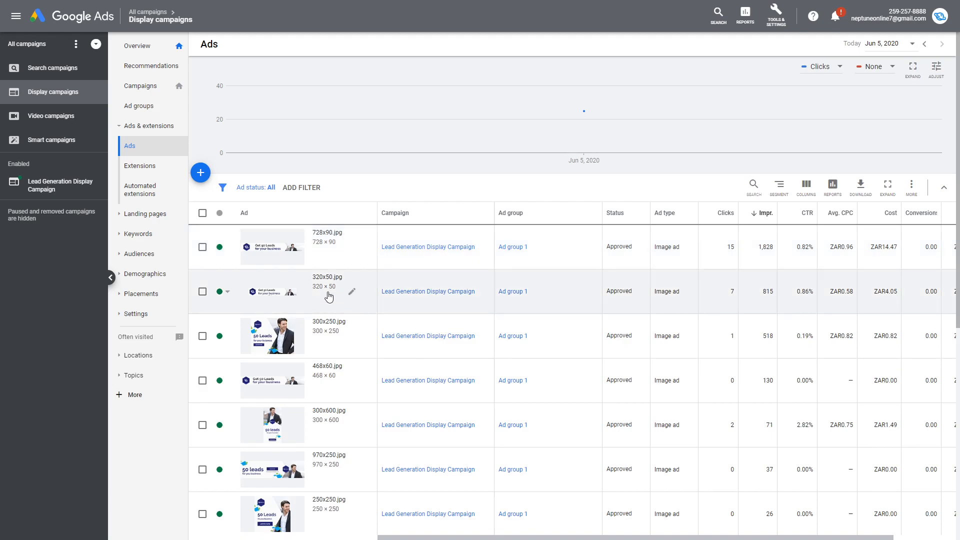
{"action": "scroll", "coordinate": [325, 283], "scroll_direction": "down", "scroll_amount": 2}
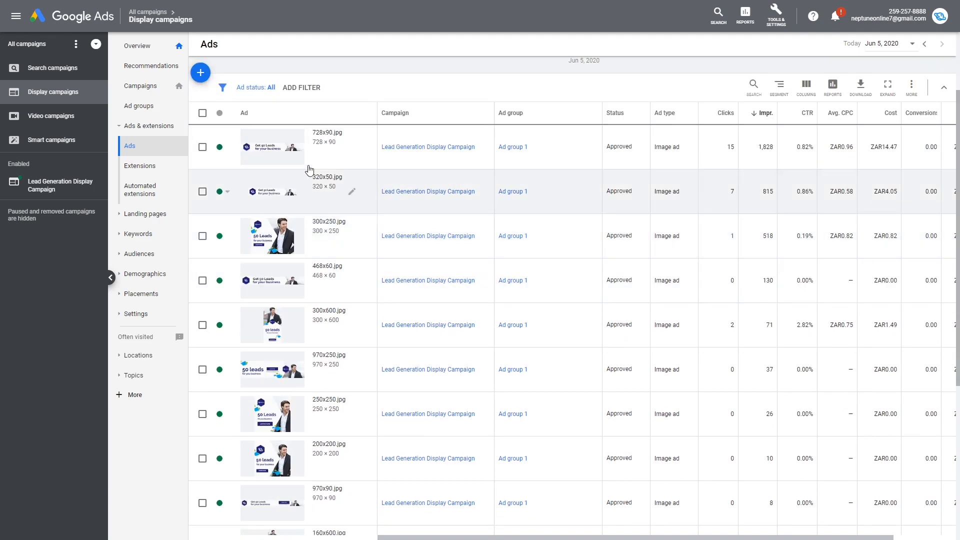
{"action": "scroll", "coordinate": [312, 350], "scroll_direction": "down", "scroll_amount": 2}
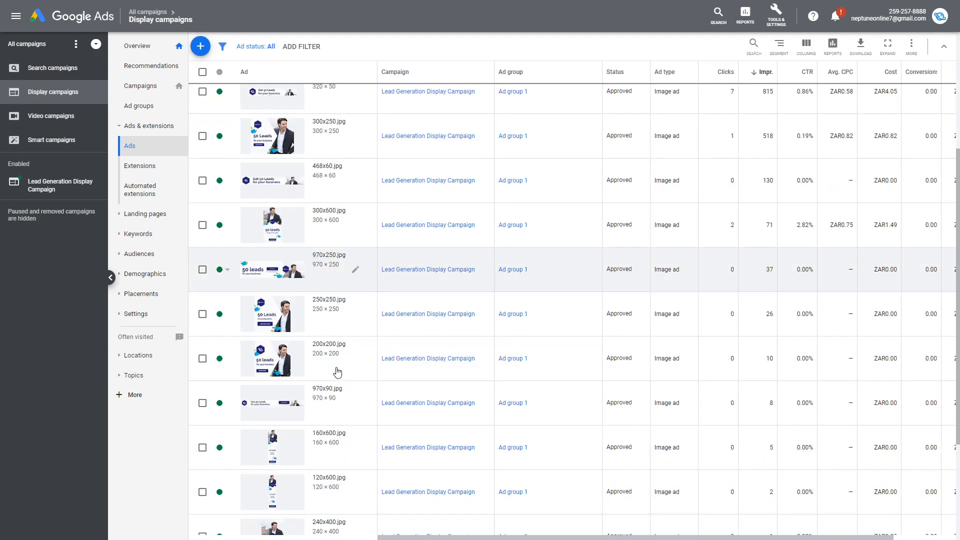
{"action": "scroll", "coordinate": [325, 295], "scroll_direction": "up", "scroll_amount": 2}
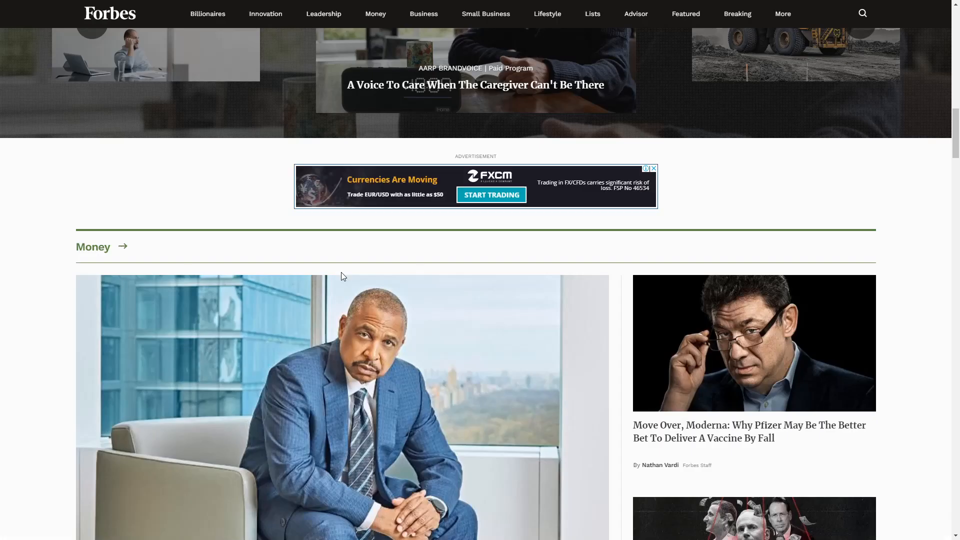
- Examine the banner advertisement placements on the Forbes homepage, and return to the ads list in Google Ads
{"action": "scroll", "coordinate": [729, 203], "scroll_direction": "up", "scroll_amount": 3}
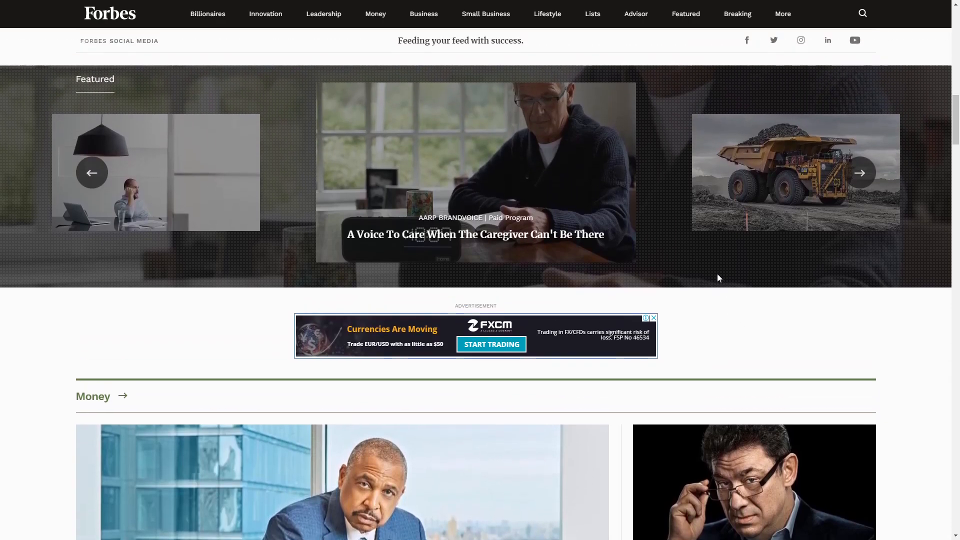
{"action": "scroll", "coordinate": [711, 325], "scroll_direction": "up", "scroll_amount": 5}
{"action": "scroll", "coordinate": [713, 326], "scroll_direction": "down", "scroll_amount": 6}
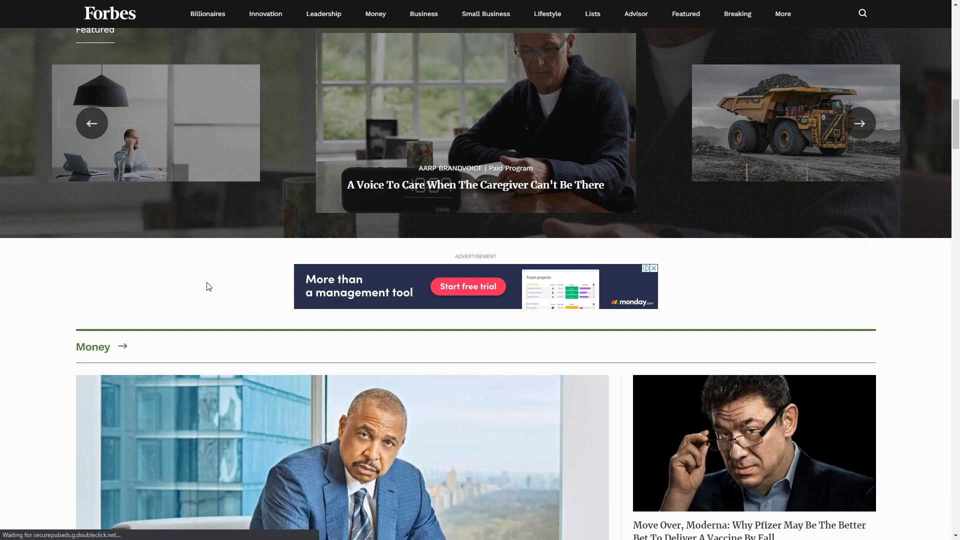
{"action": "key", "text": "ctrl+Tab"}
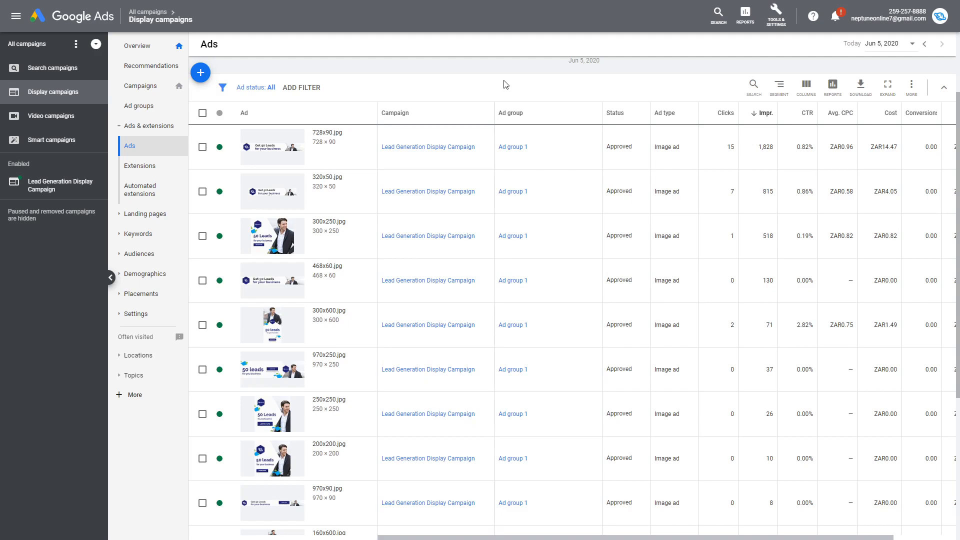
- Review the full list of image ads in the Lead Generation Display Campaign, examining the range of banner sizes
{"action": "scroll", "coordinate": [401, 170], "scroll_direction": "down", "scroll_amount": 1}
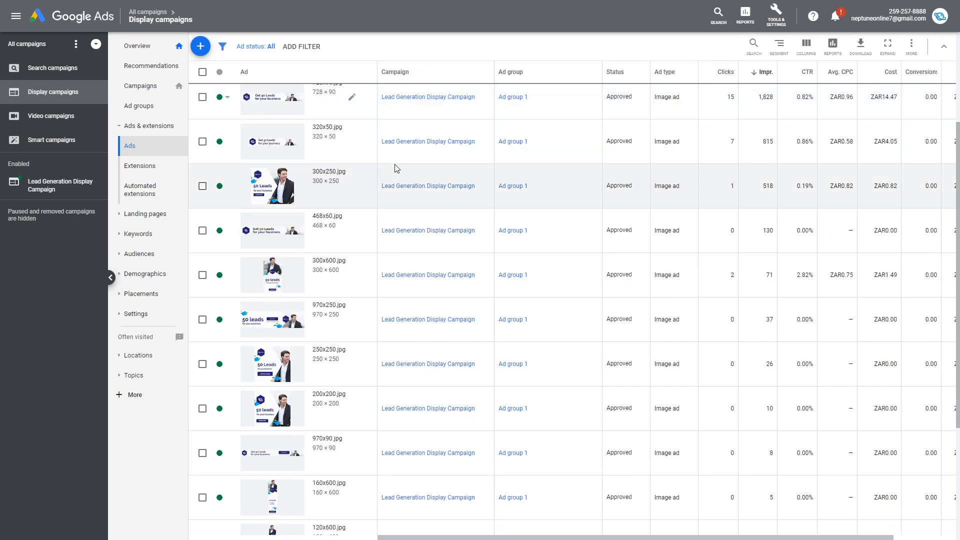
{"action": "scroll", "coordinate": [350, 140], "scroll_direction": "down", "scroll_amount": 3}
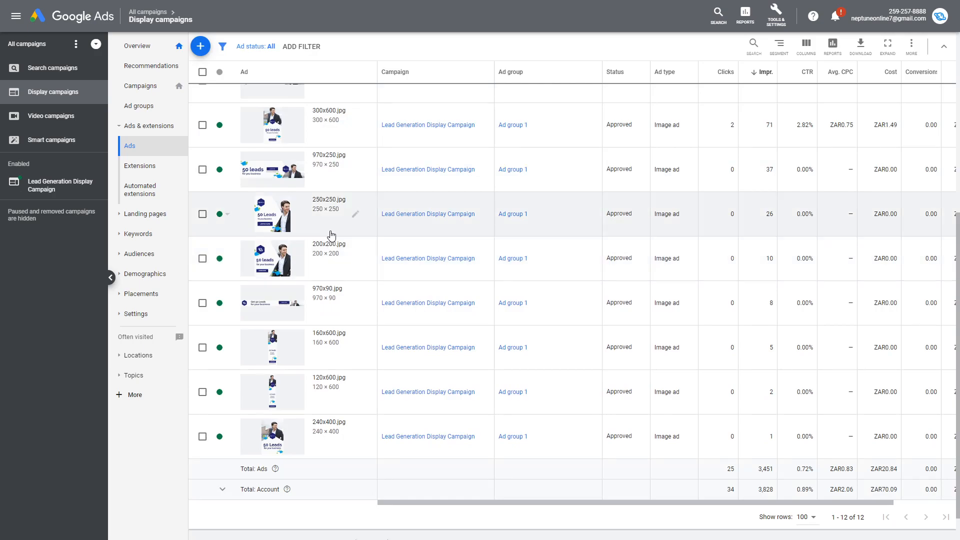
{"action": "scroll", "coordinate": [377, 290], "scroll_direction": "up", "scroll_amount": 5}
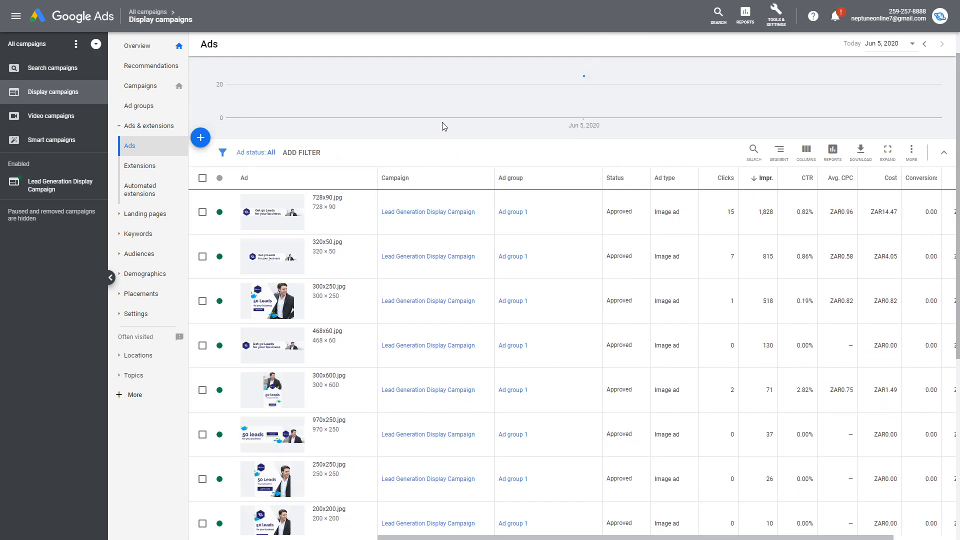
{"action": "scroll", "coordinate": [438, 113], "scroll_direction": "down", "scroll_amount": 1}
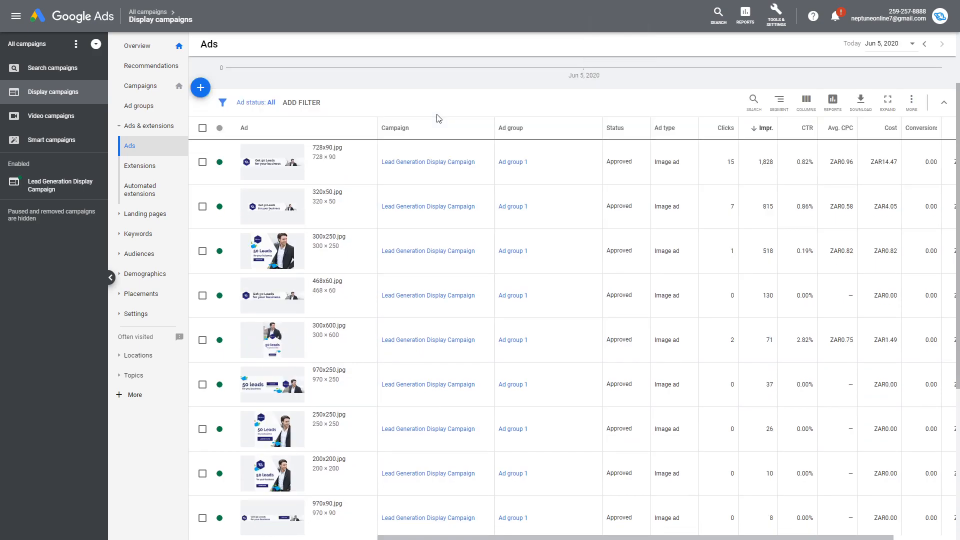
{"action": "scroll", "coordinate": [439, 119], "scroll_direction": "down", "scroll_amount": 1}
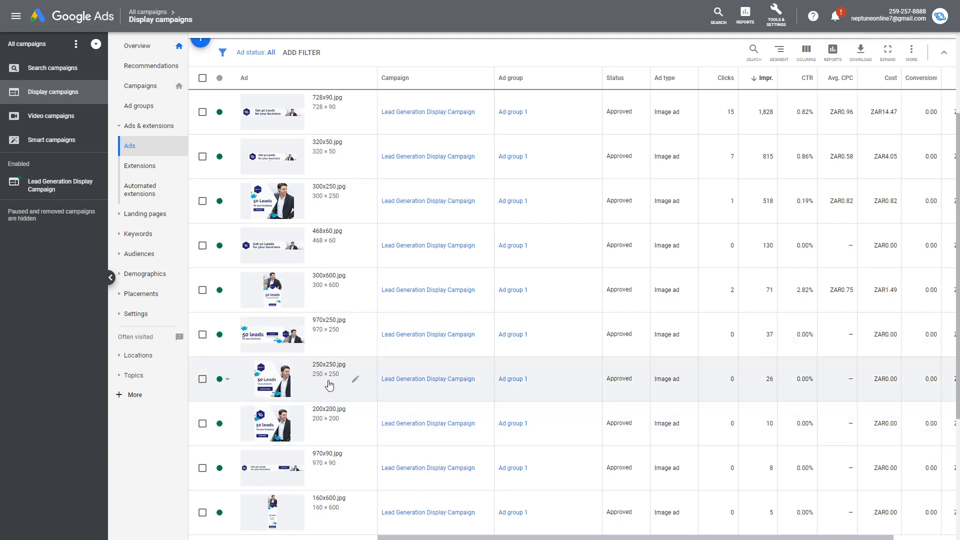
{"action": "scroll", "coordinate": [395, 100], "scroll_direction": "up", "scroll_amount": 1}
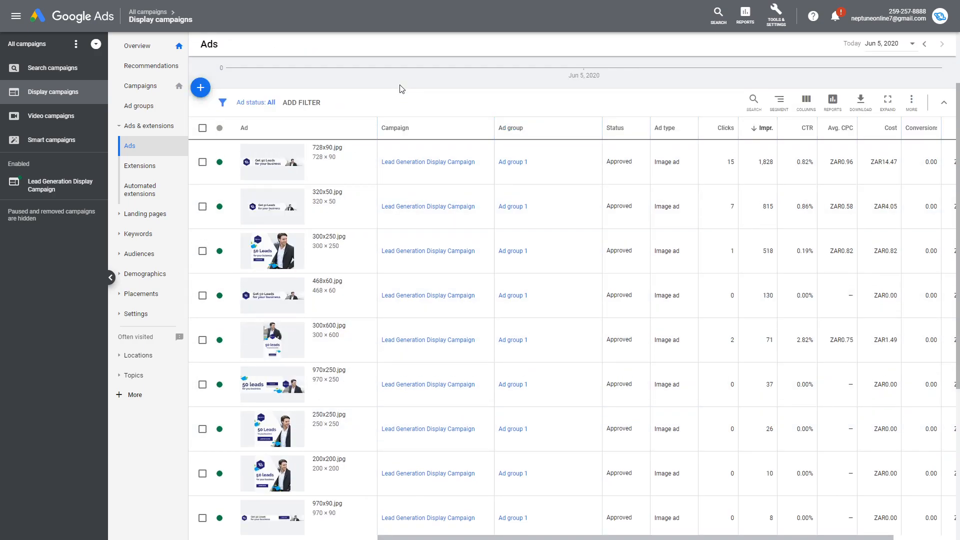